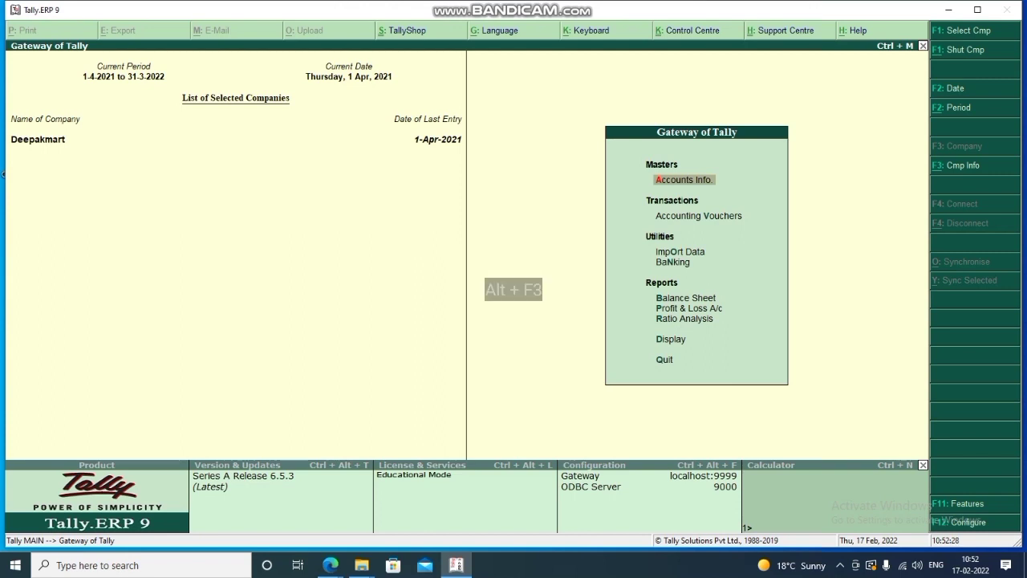
Shut the Deepakmart company and start a new Company Creation form.
key(alt+F3)
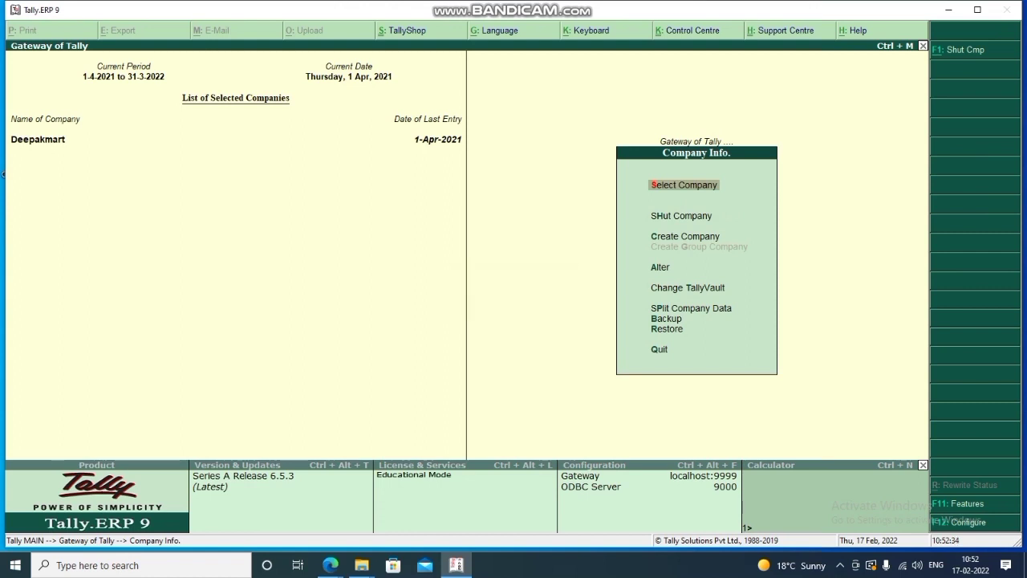
key(Down)
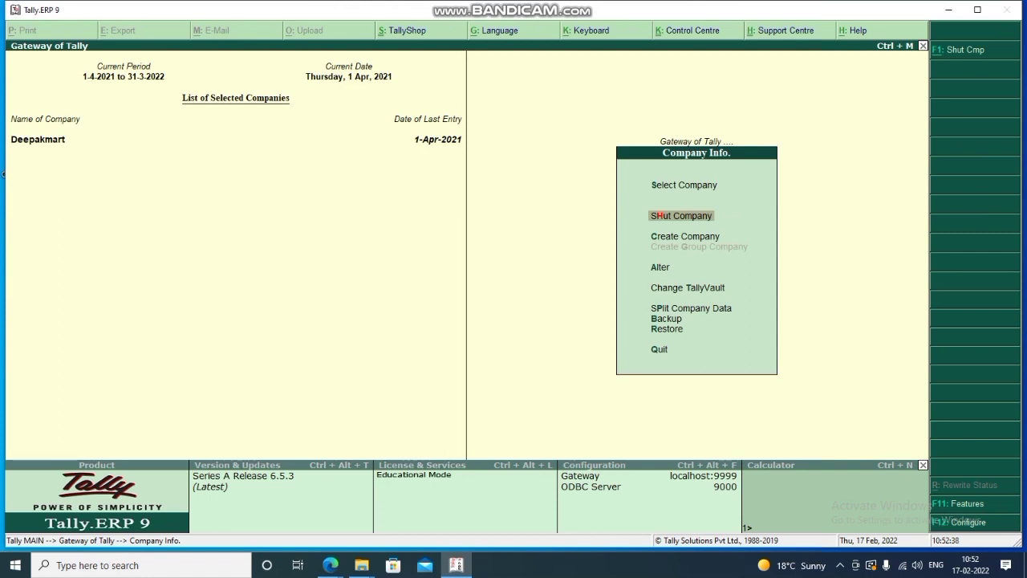
key(Return)
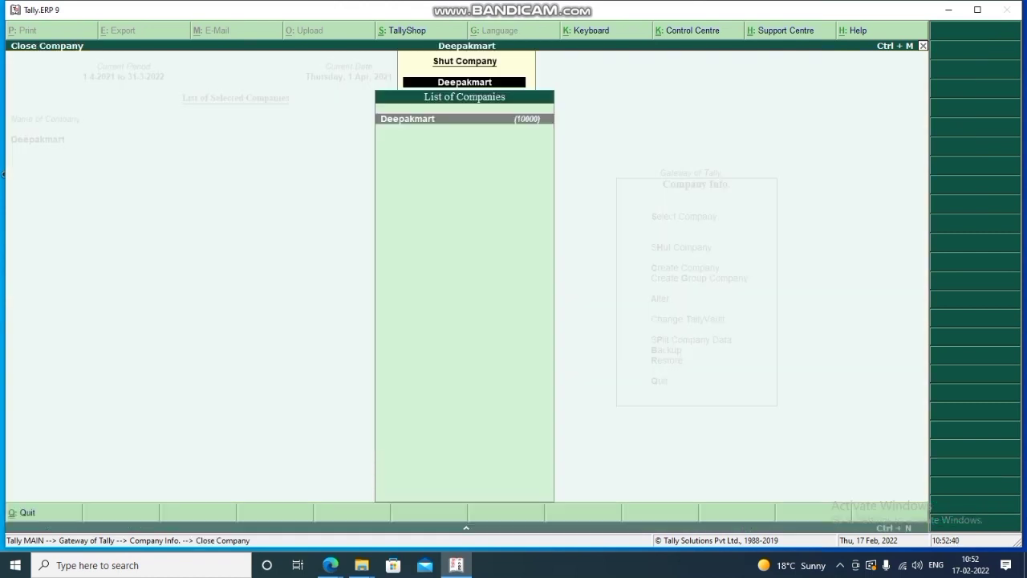
key(Return)
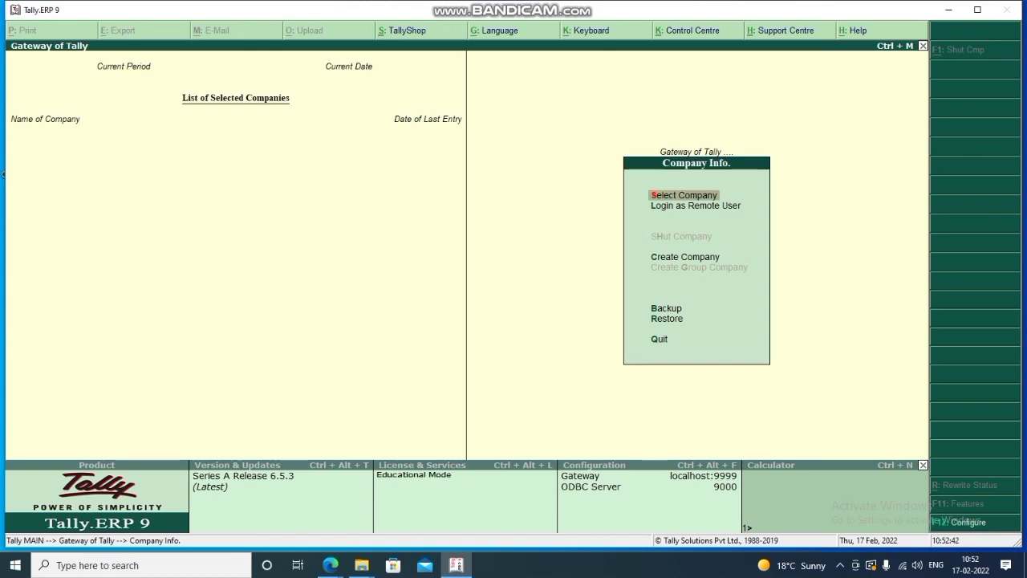
key(Down)
key(Down)
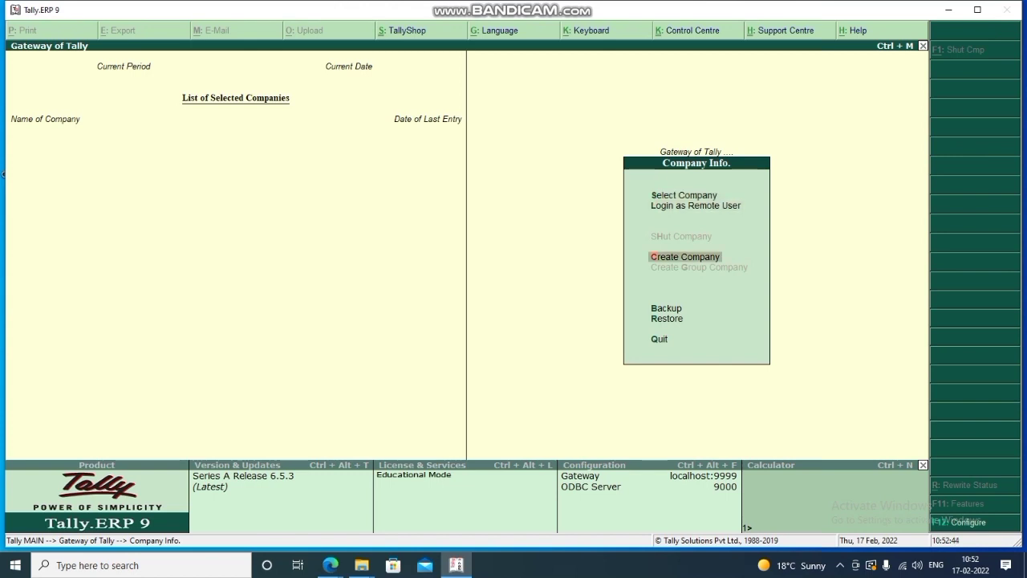
key(Return)
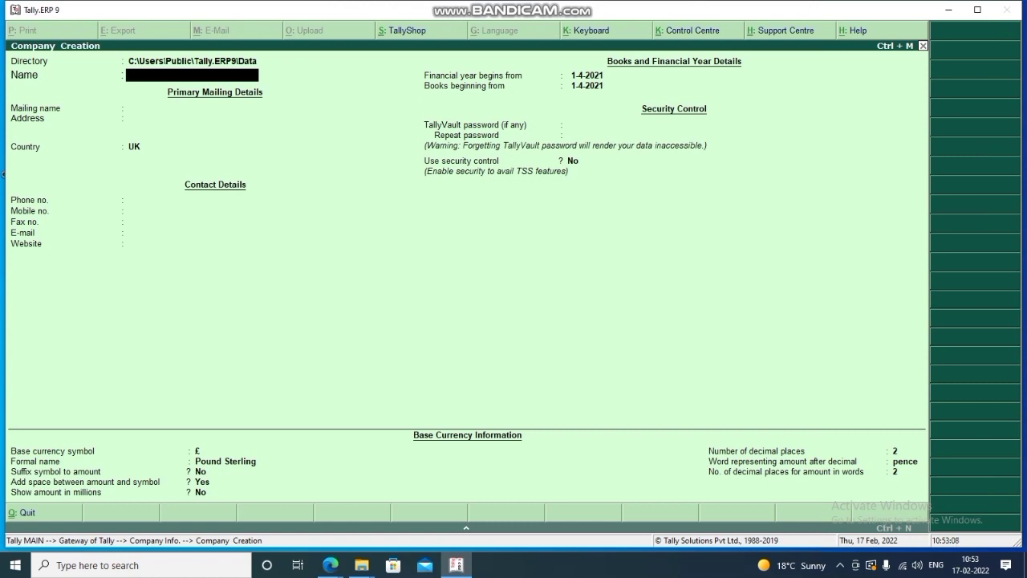
Name the company Ram and enter its address, country India, state Delhi and pincode.
text(Ram)
key(Return)
key(Return)
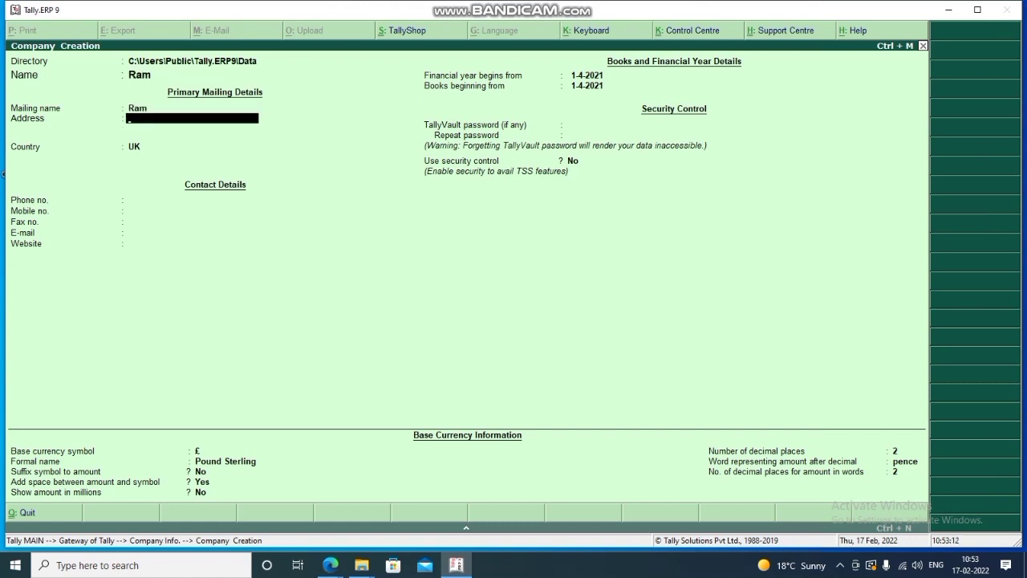
key(Return)
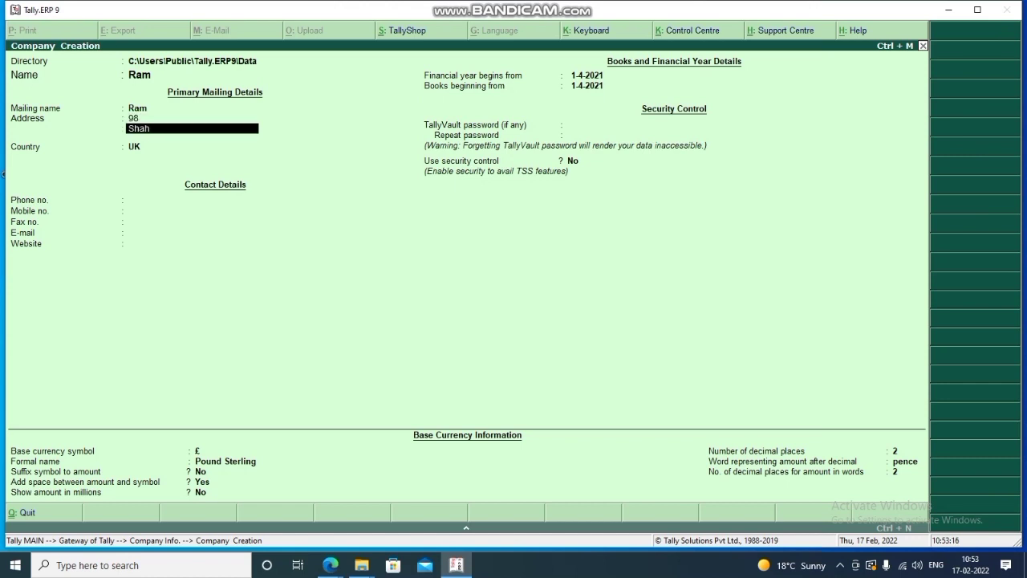
key(Return)
text(Delhi)
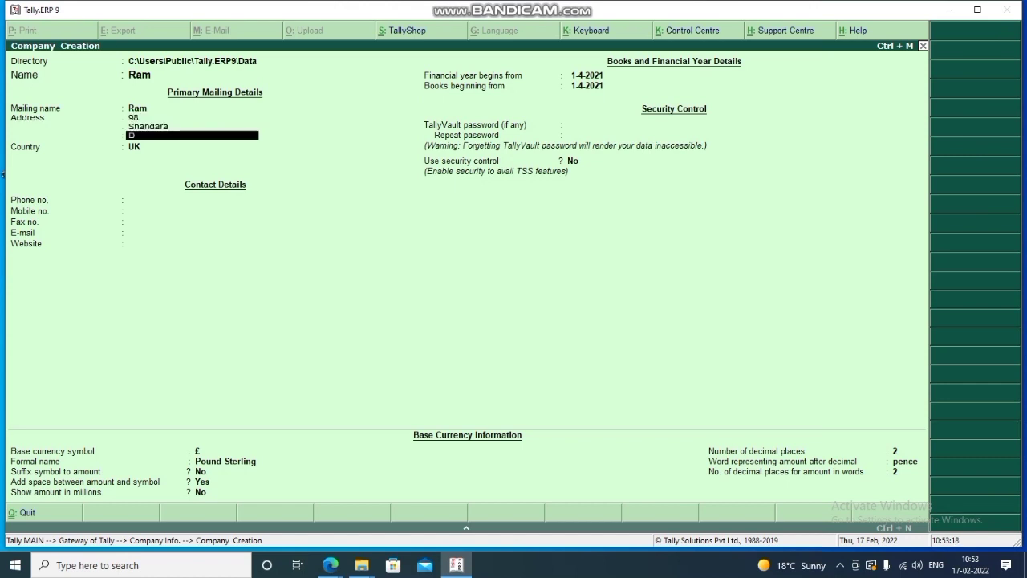
key(Return)
key(Return)
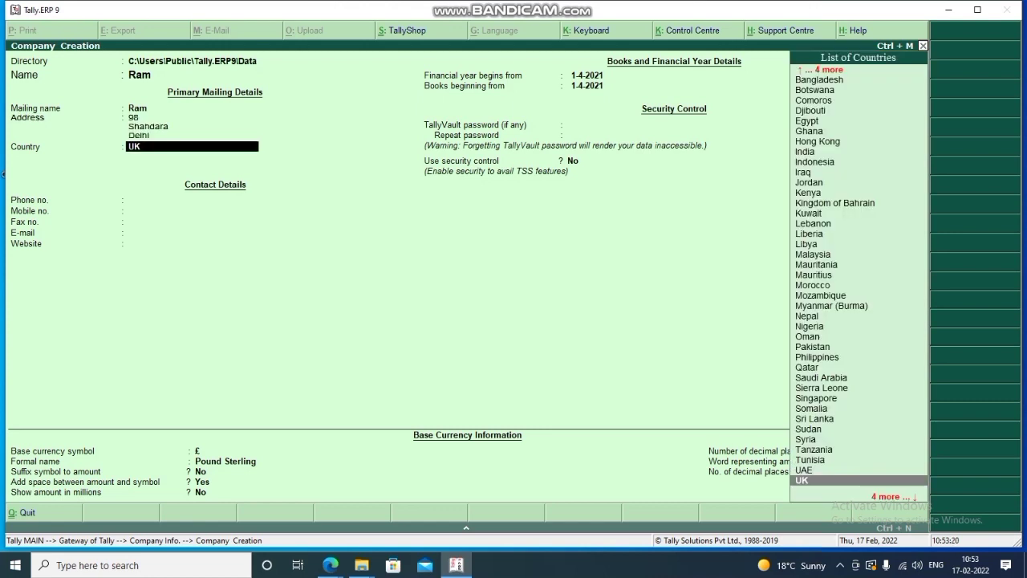
text(india)
key(Return)
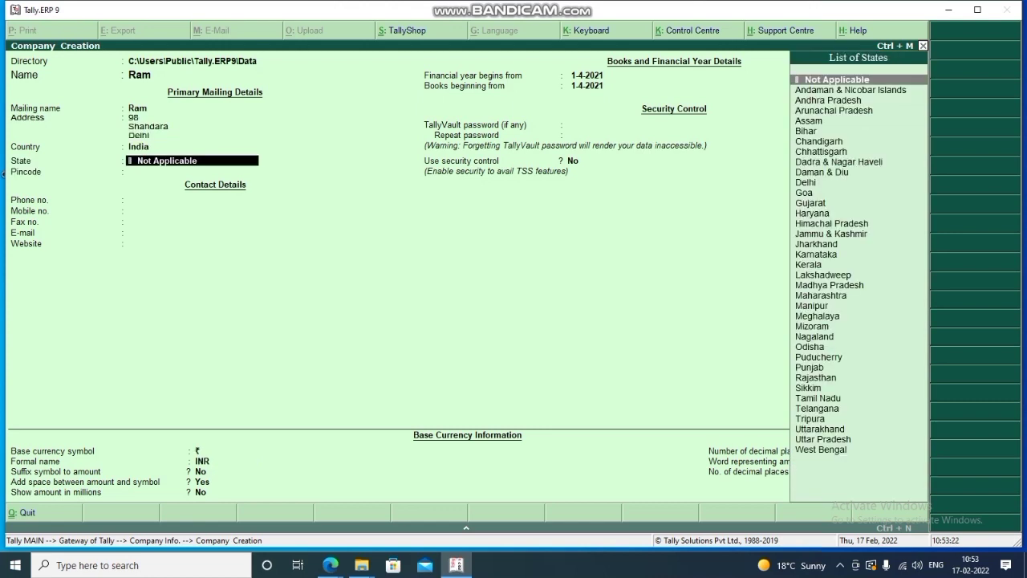
text(delhi)
key(Return)
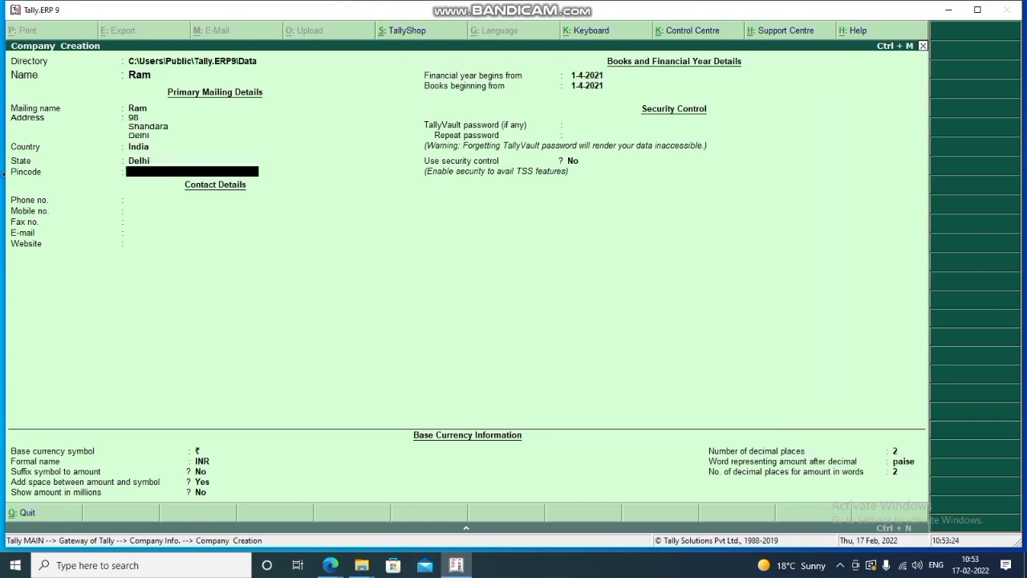
text(110032)
key(Return)
text(011)
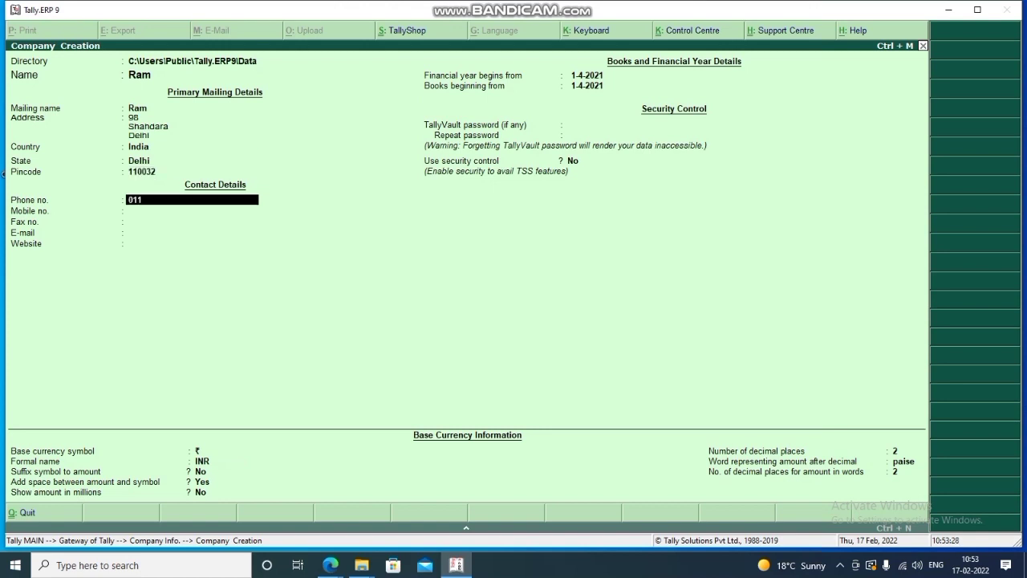
text(23256)
key(Return)
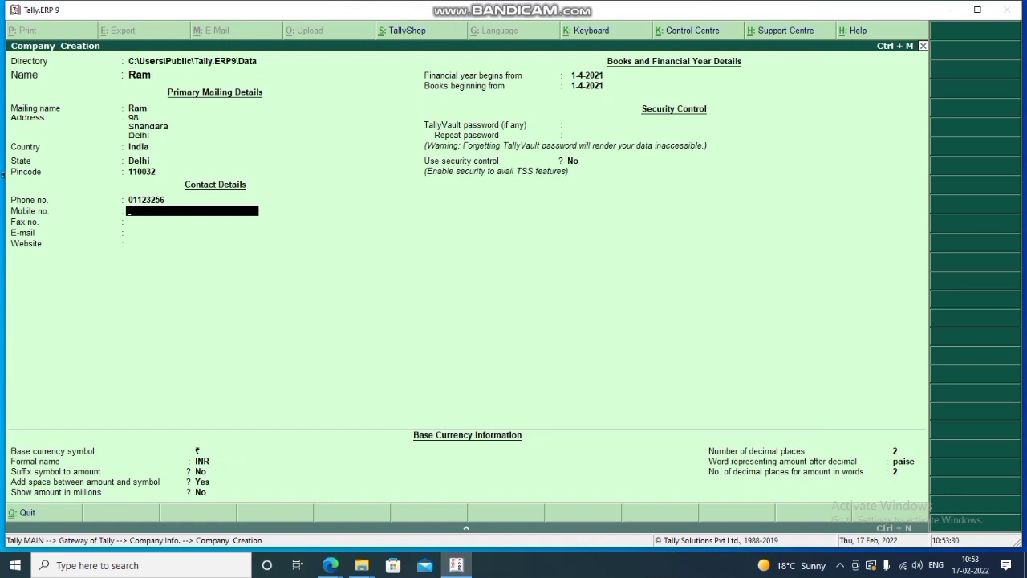
key(Return)
key(Return)
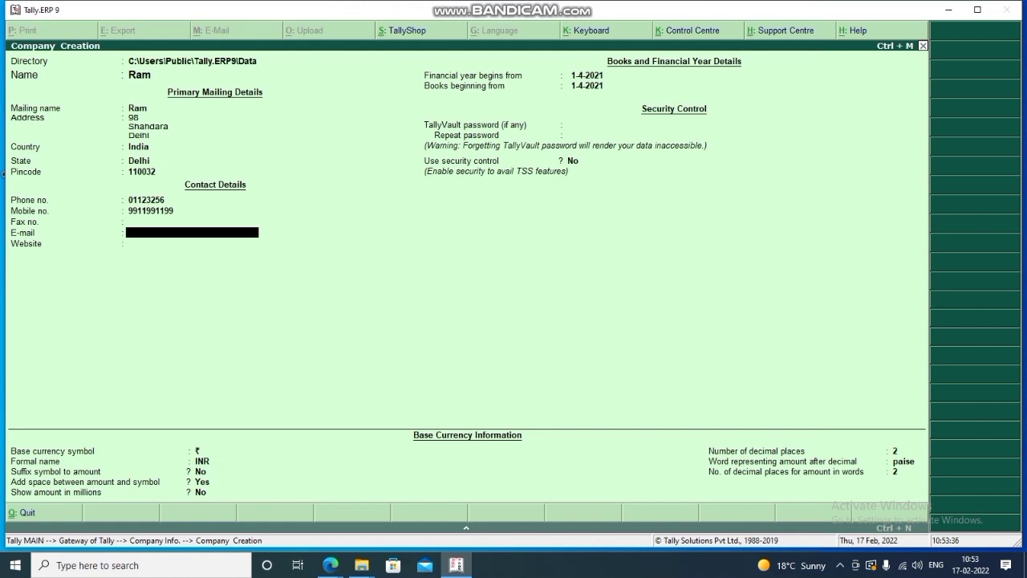
text(@)
key(Return)
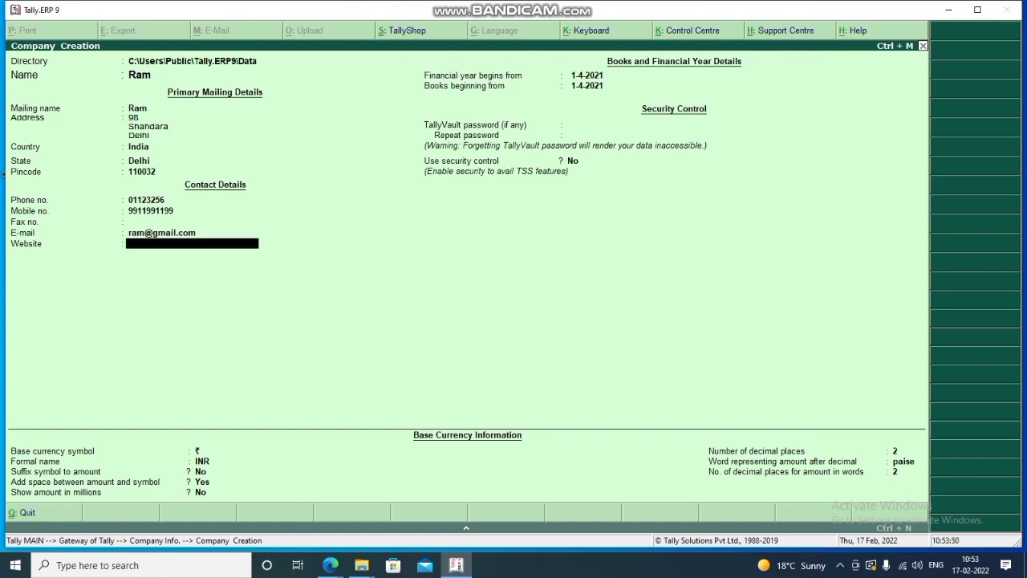
text(www.ram.in)
key(Return)
key(Return)
key(Return)
key(Return)
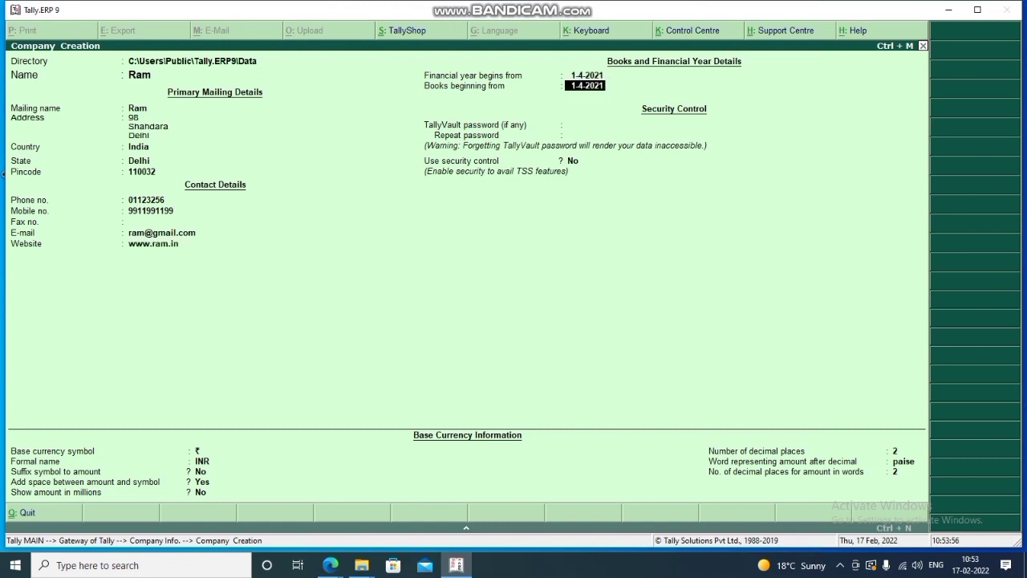
key(Return)
key(Return)
key(Return)
key(Return)
key(Return)
key(Return)
key(Return)
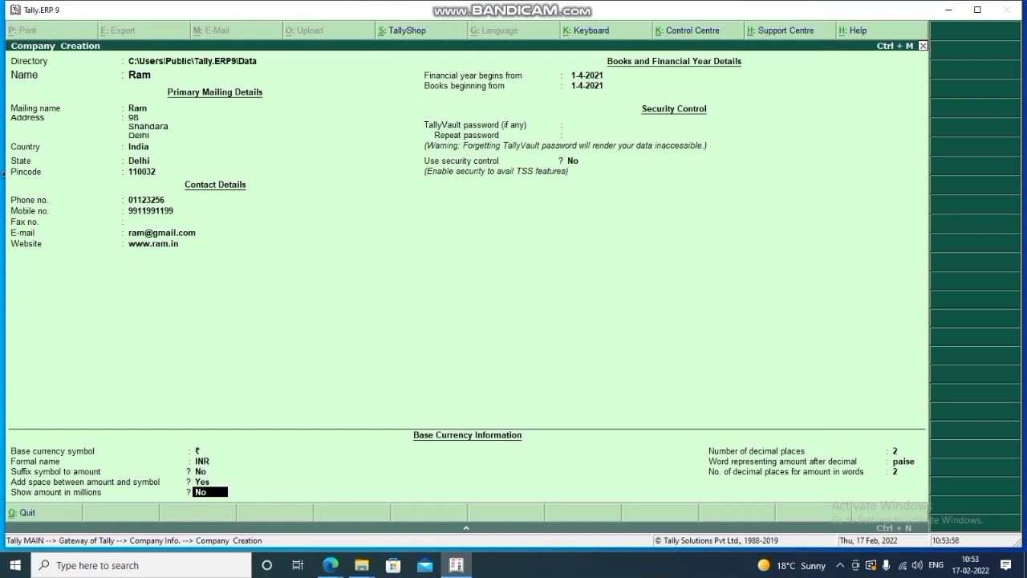
key(Return)
key(Return)
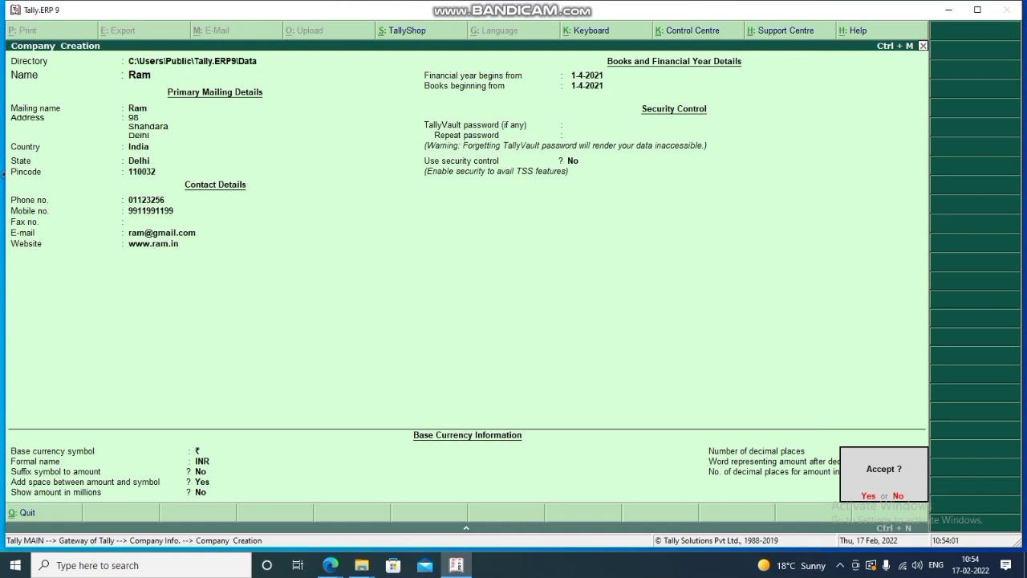
key(Return)
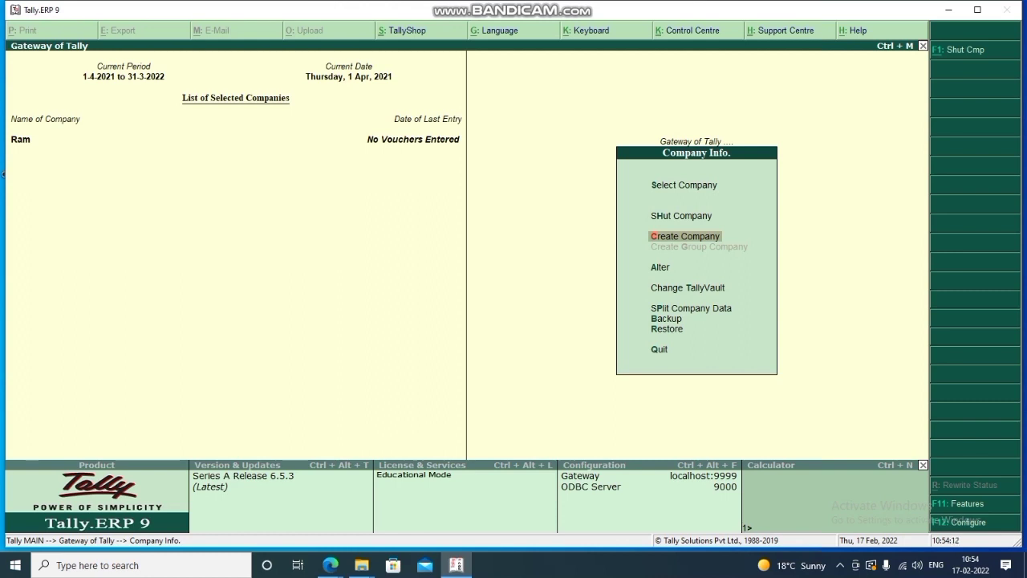
Quit the Company Info menu back to Ram's Gateway of Tally.
key(ctrl+q)
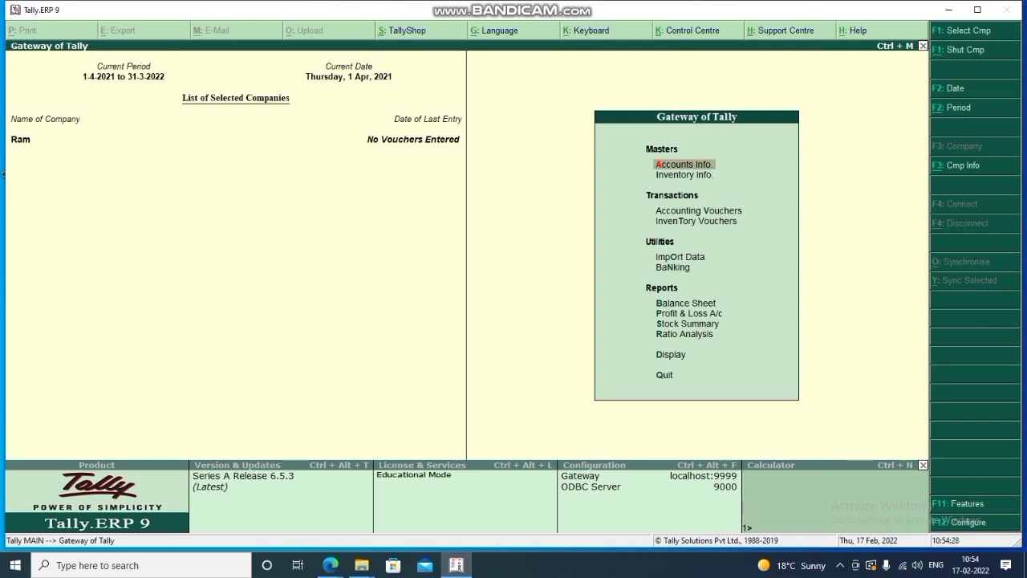
Set Maintain accounts only and bill-wise details for non-trading accounts to Yes in accounting features.
key(F11)
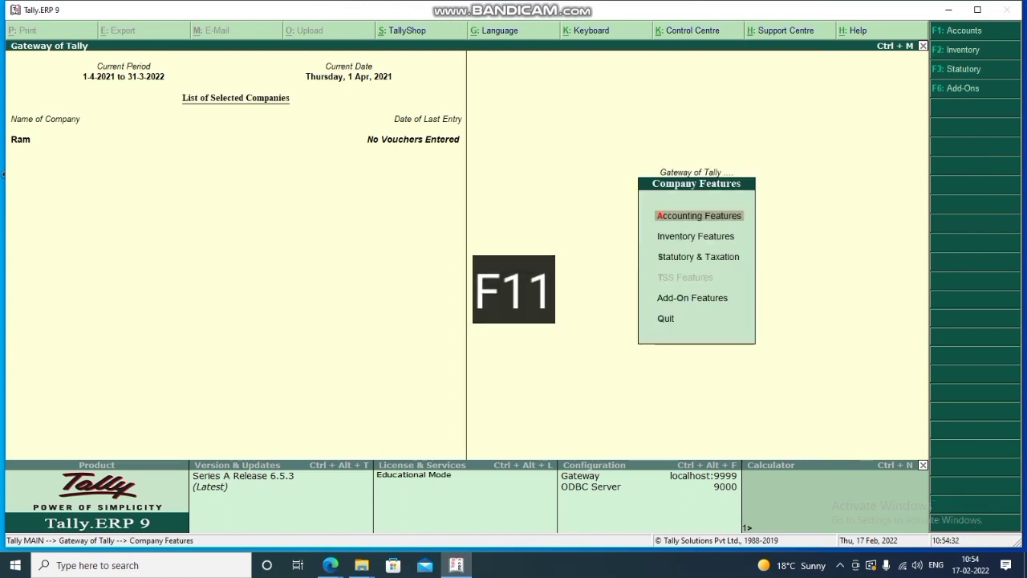
key(Return)
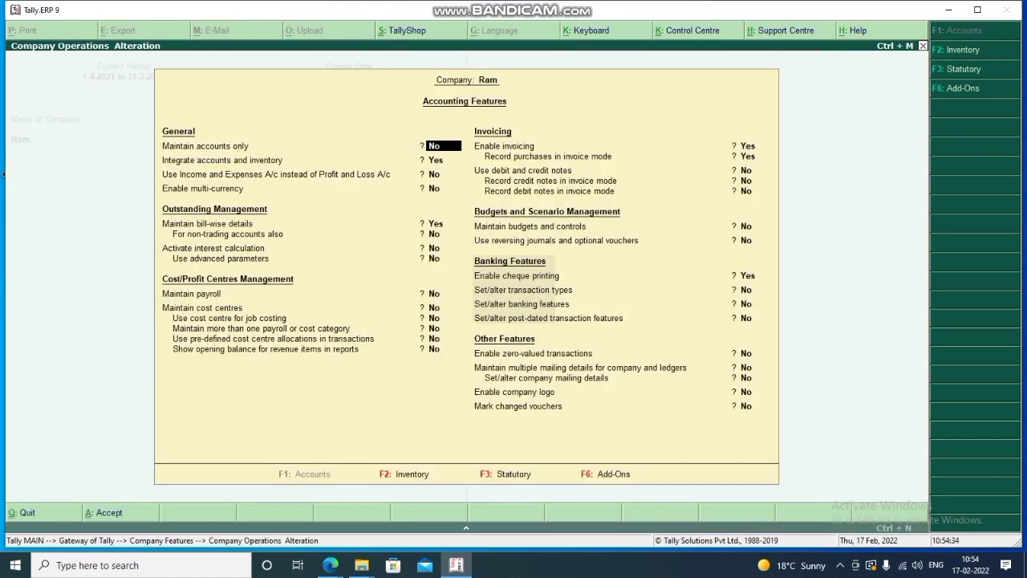
text(ye)
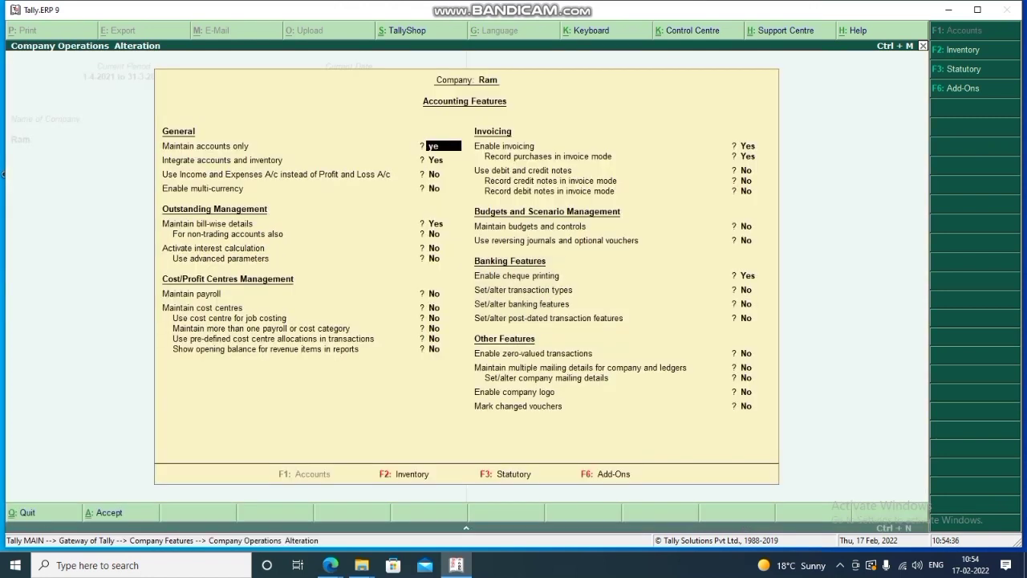
text(s)
key(Return)
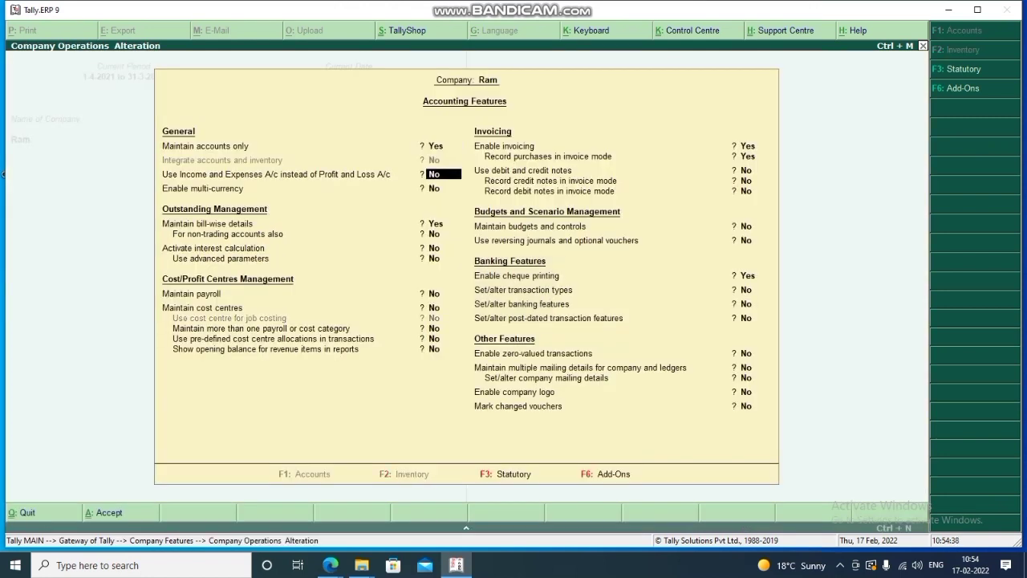
key(Return)
key(Return)
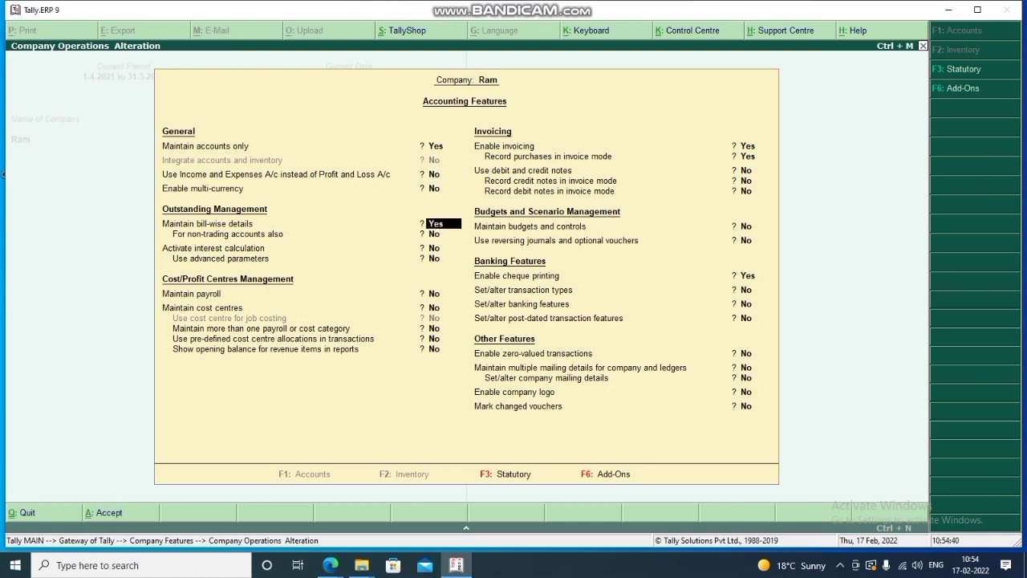
key(Return)
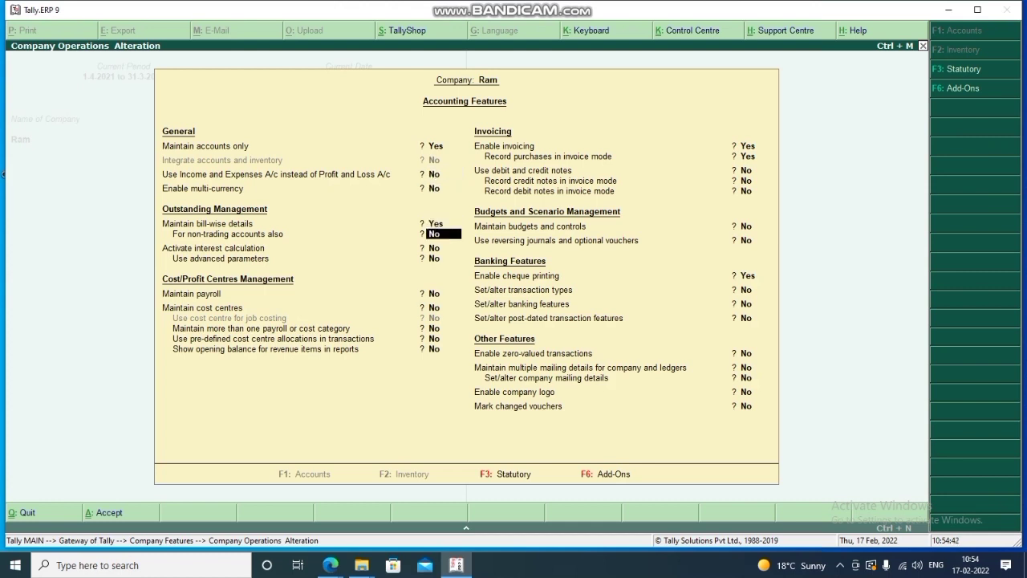
text(yes)
key(Return)
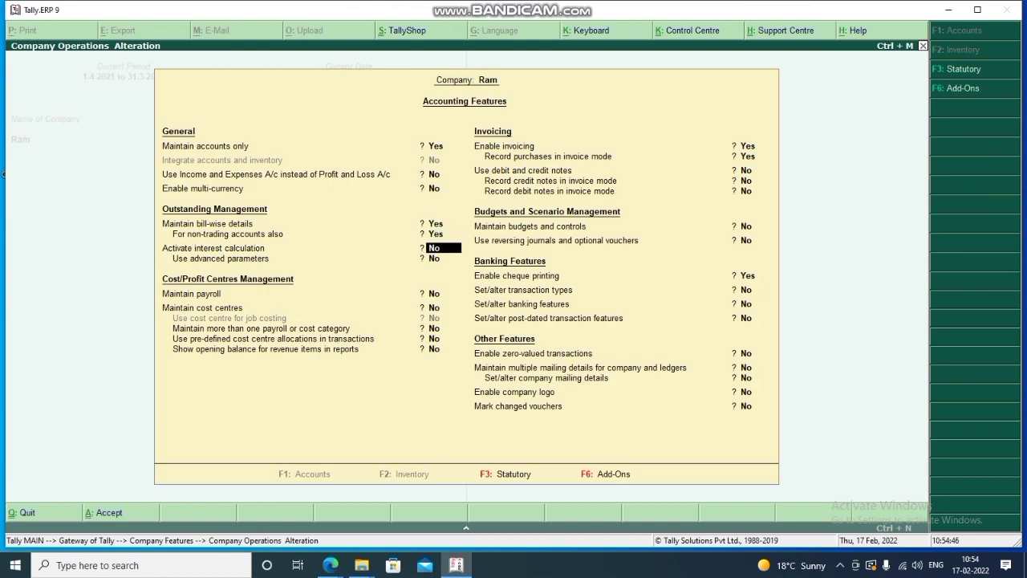
key(Return)
key(Return)
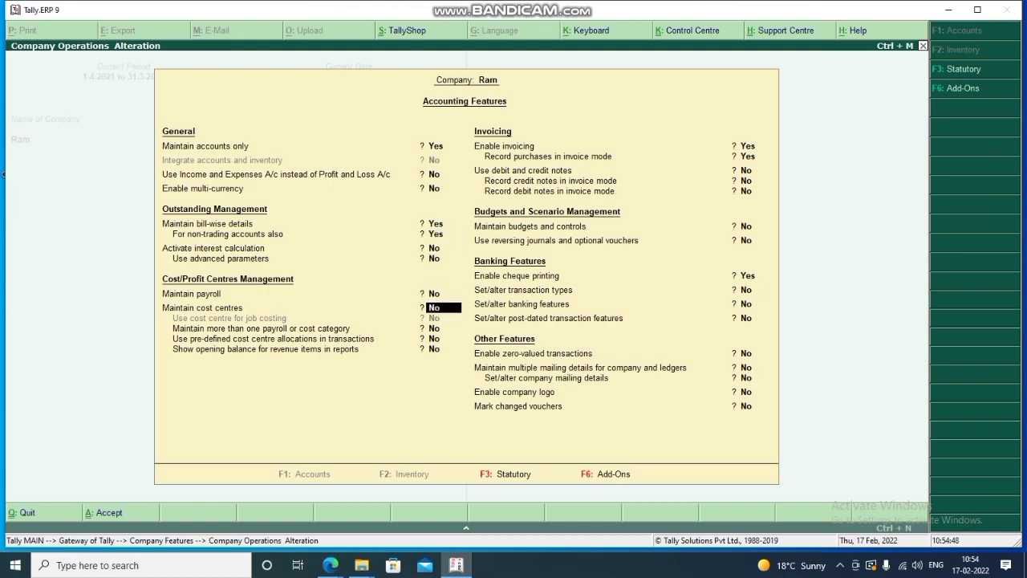
key(ctrl+a)
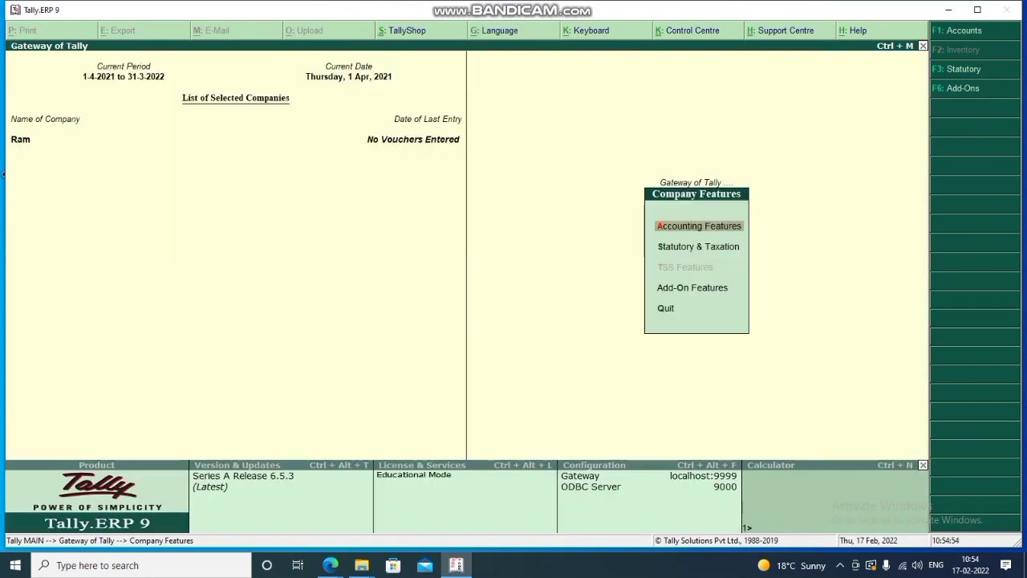
key(Escape)
key(Escape)
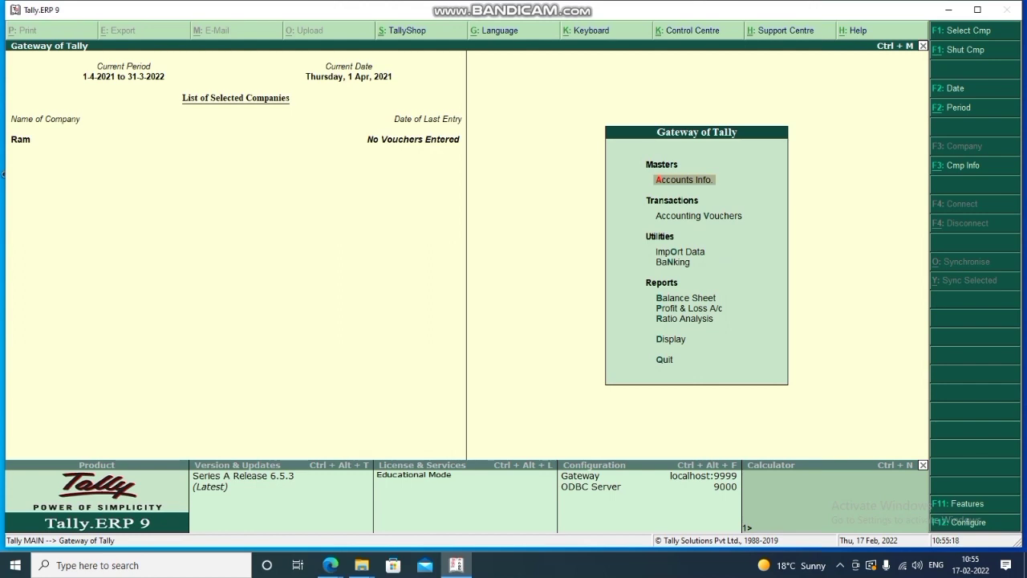
Create a 'Purchase' ledger under Purchase Accounts with type Not Applicable.
key(Return)
key(Down)
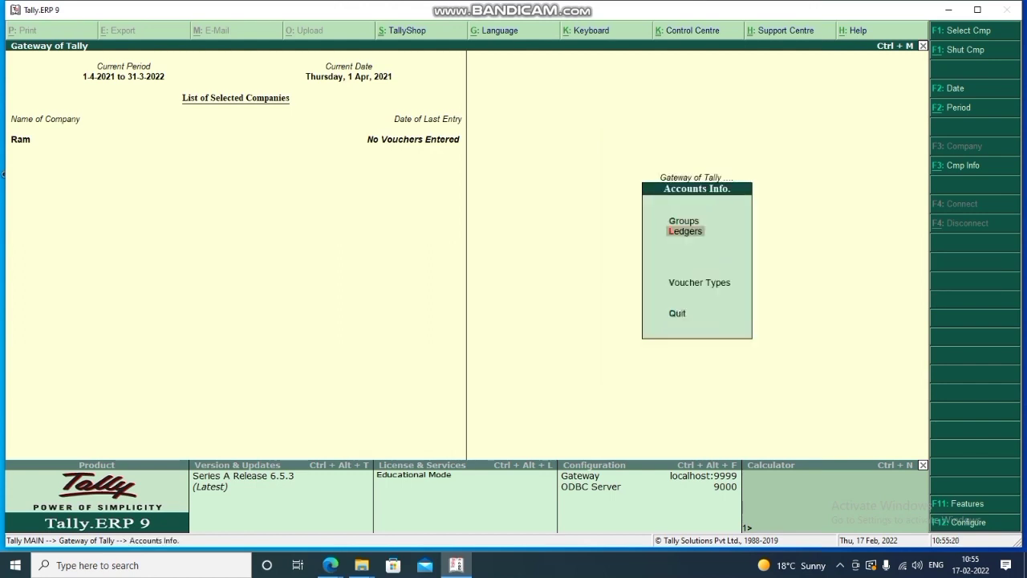
key(Return)
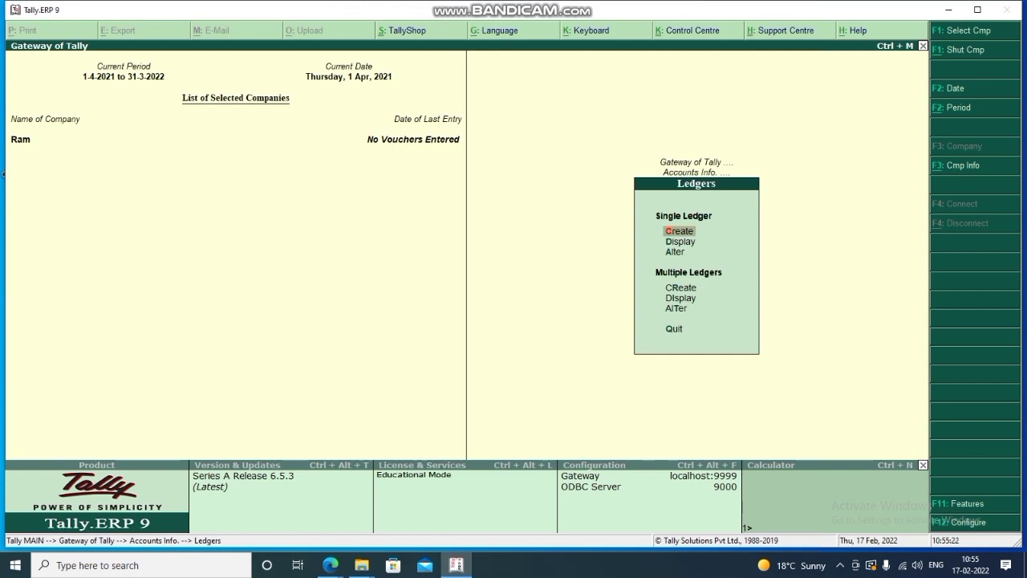
key(Return)
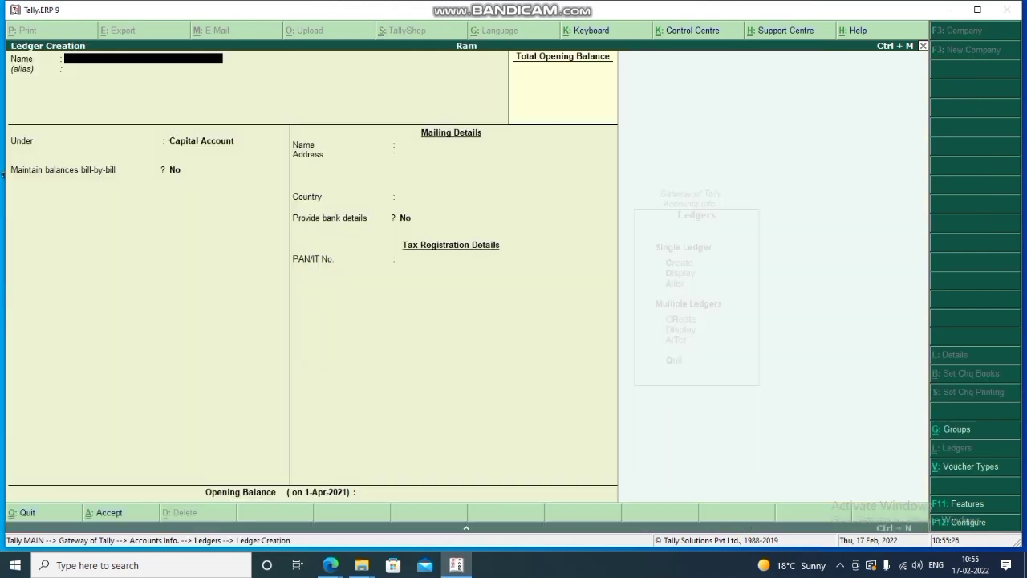
text(Purchase)
key(Return)
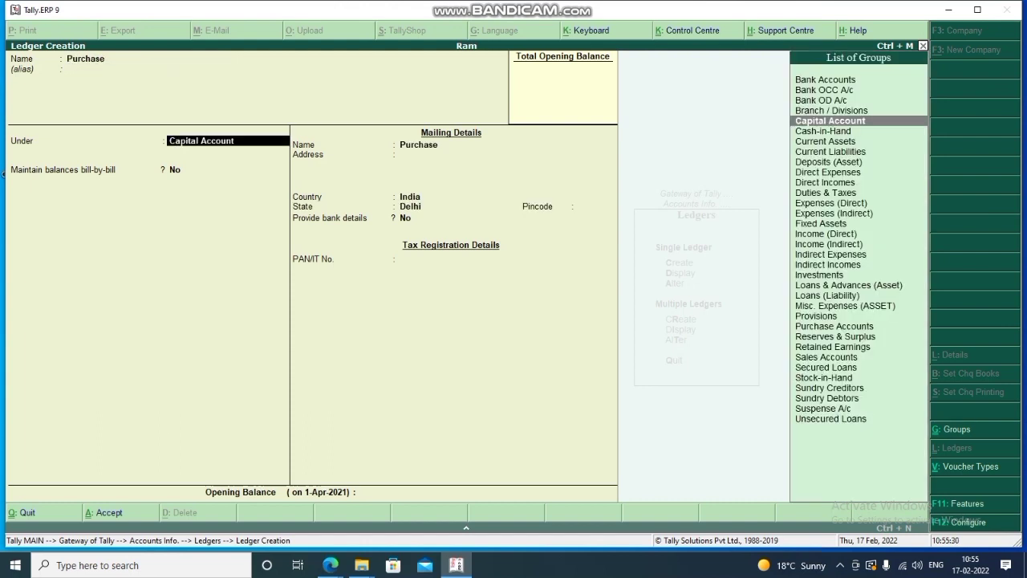
text(Pur)
key(Return)
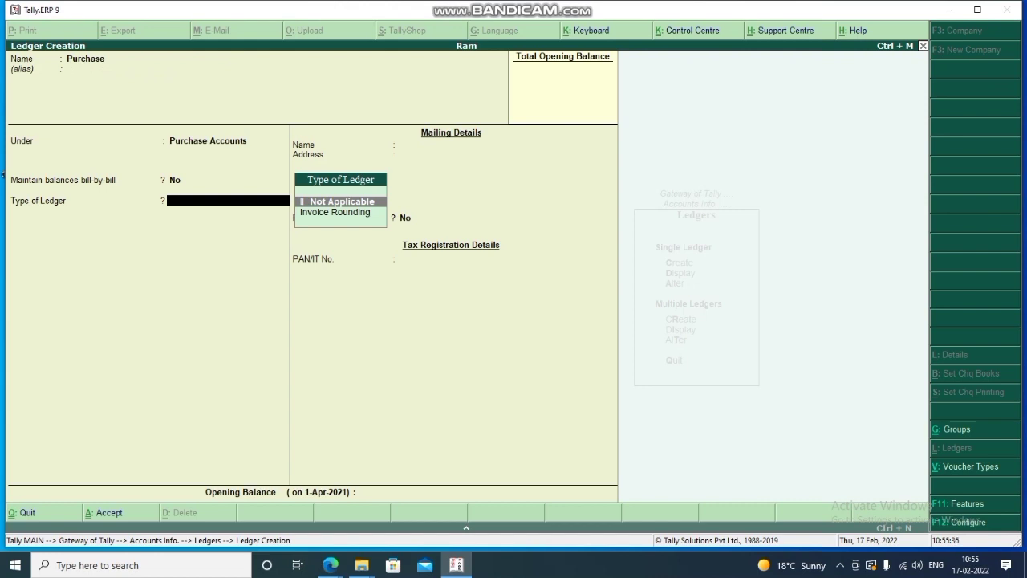
key(Return)
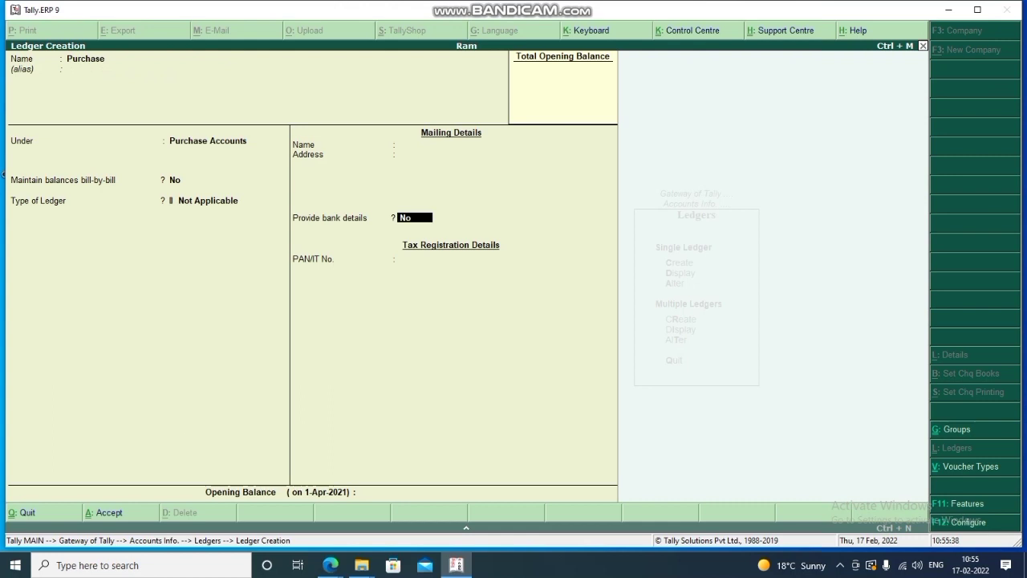
key(Return)
key(Return)
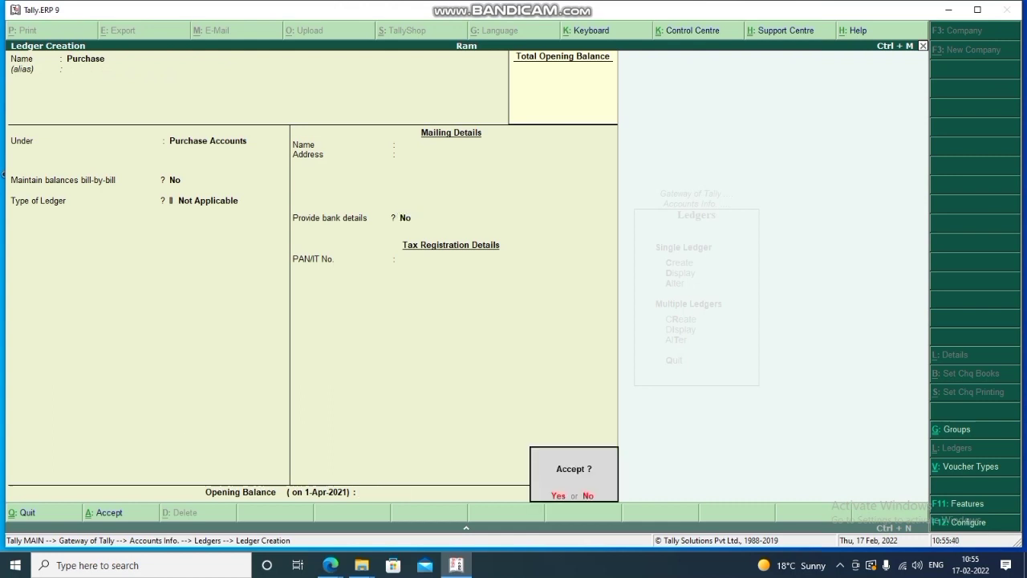
key(Return)
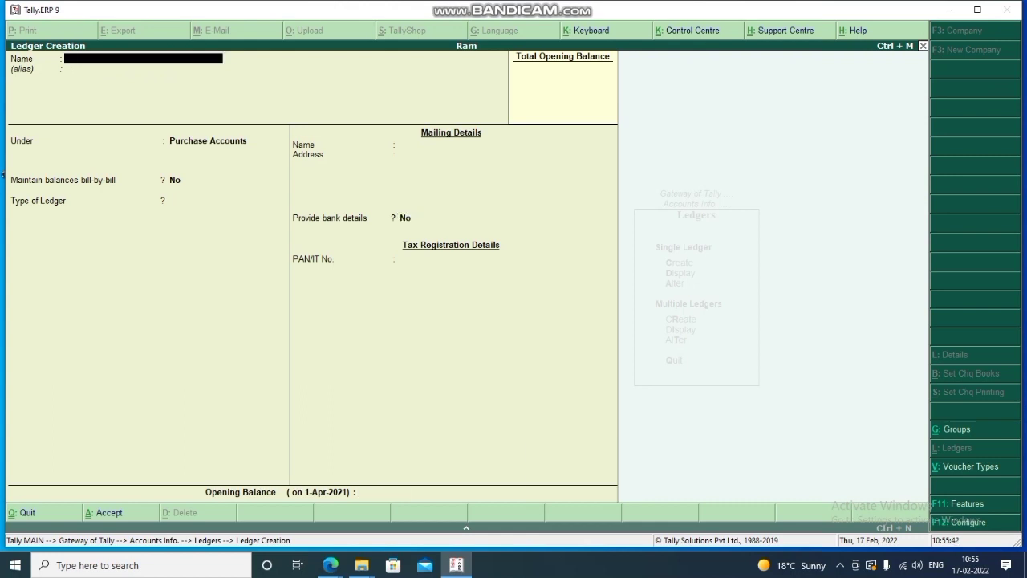
Name the new supplier ledger and place it under Sundry Creditors.
text(Shyam)
key(Return)
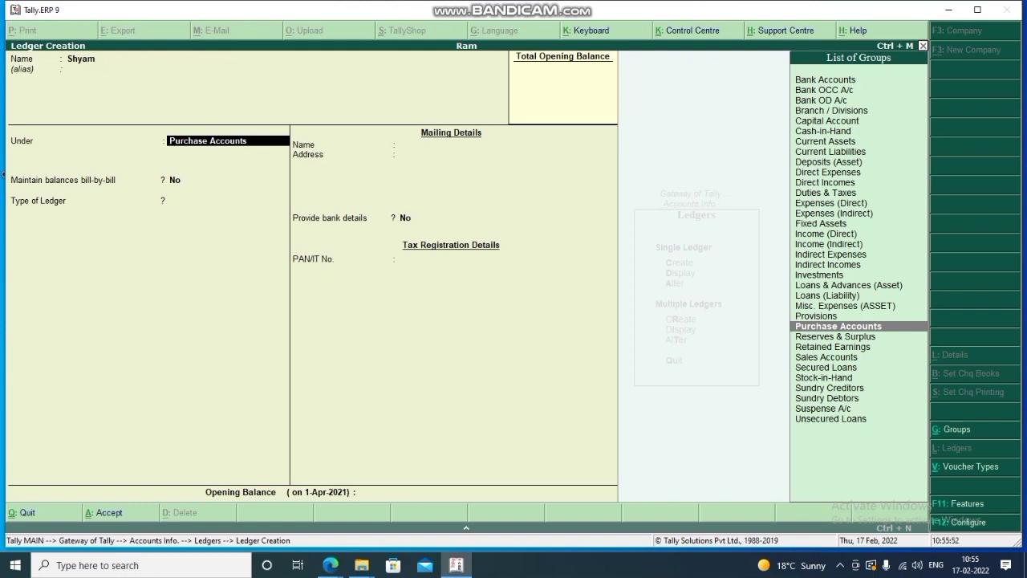
text(Cred)
key(Return)
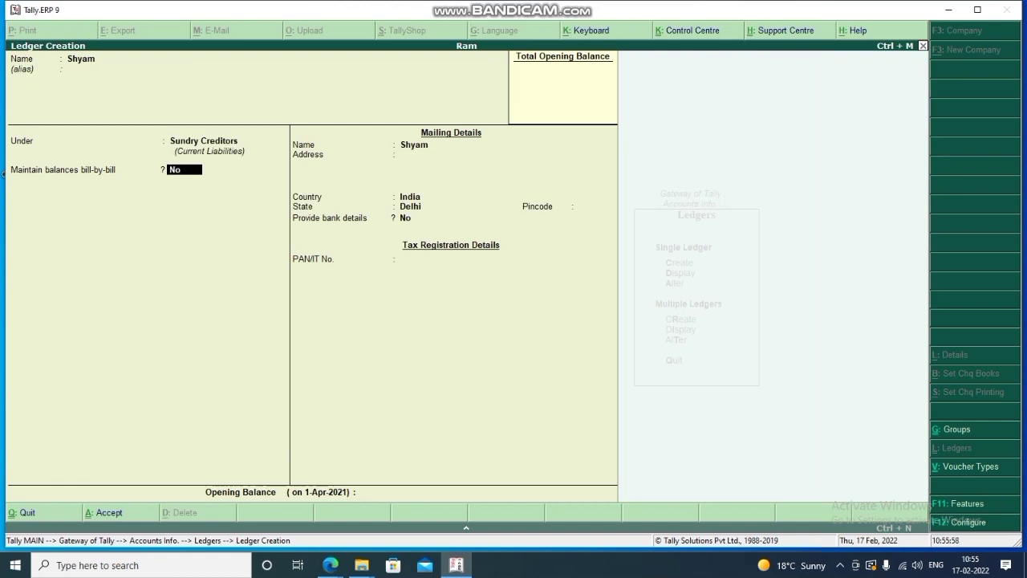
Turn on bill-by-bill balances with a 30-day credit period and state Delhi.
text(t)
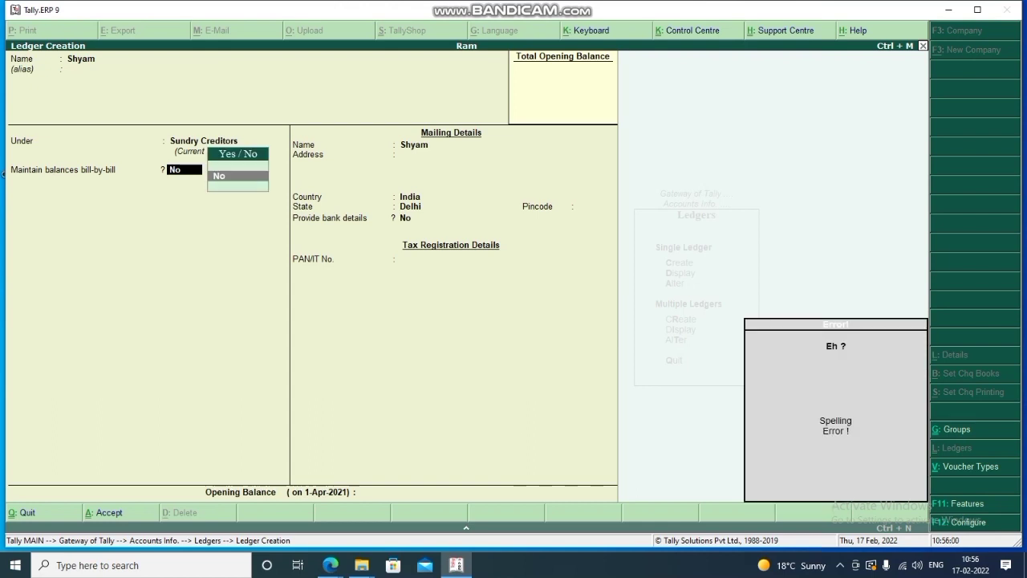
text(n)
key(BackSpace)
text(ye)
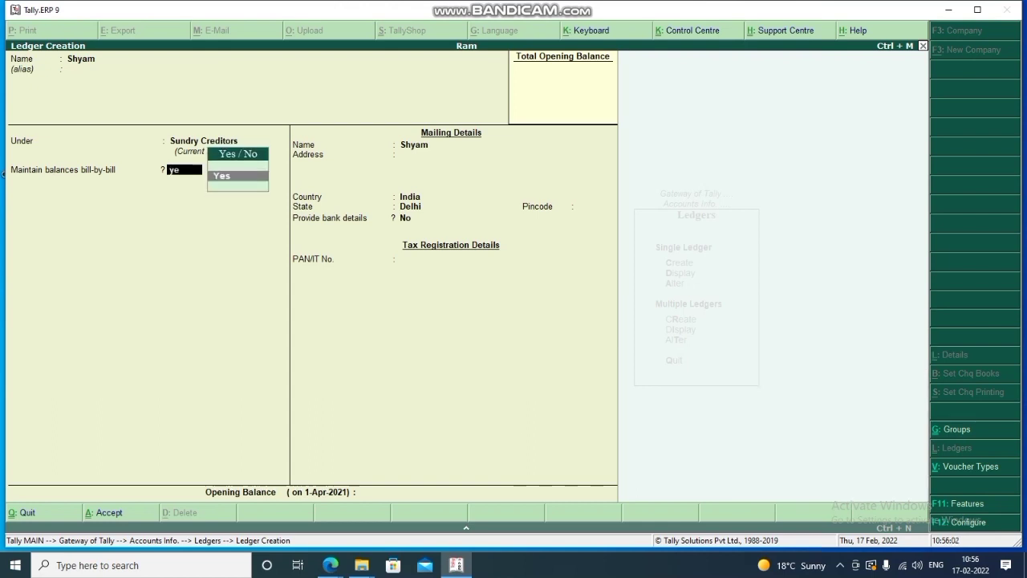
key(Return)
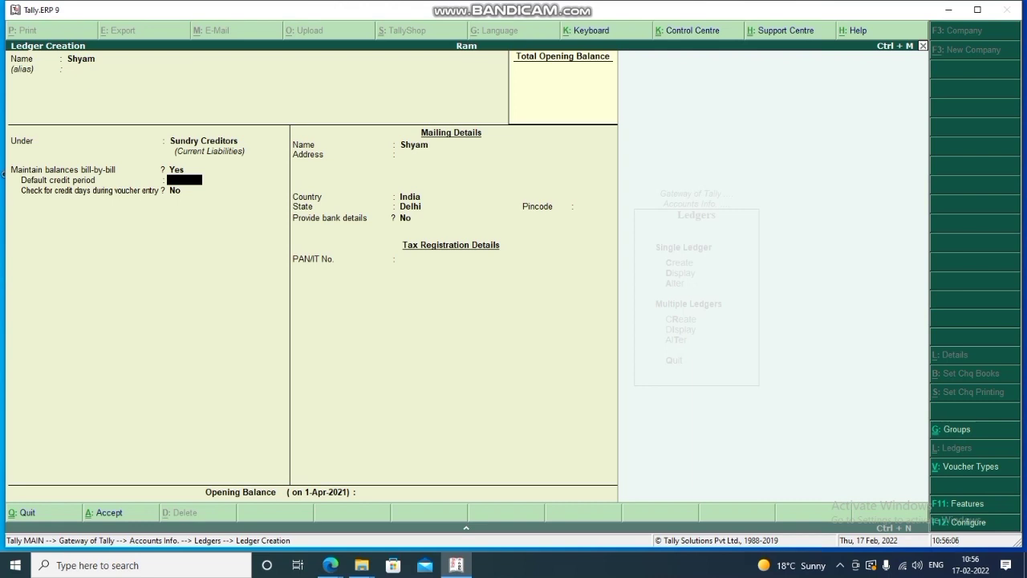
text(30)
key(Return)
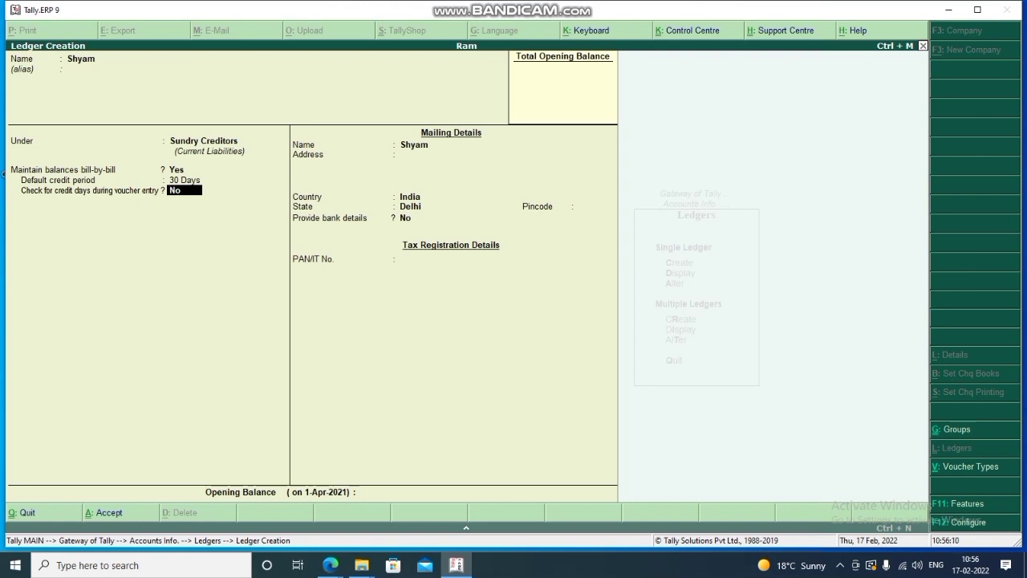
key(Return)
key(Return)
key(Return)
key(Return)
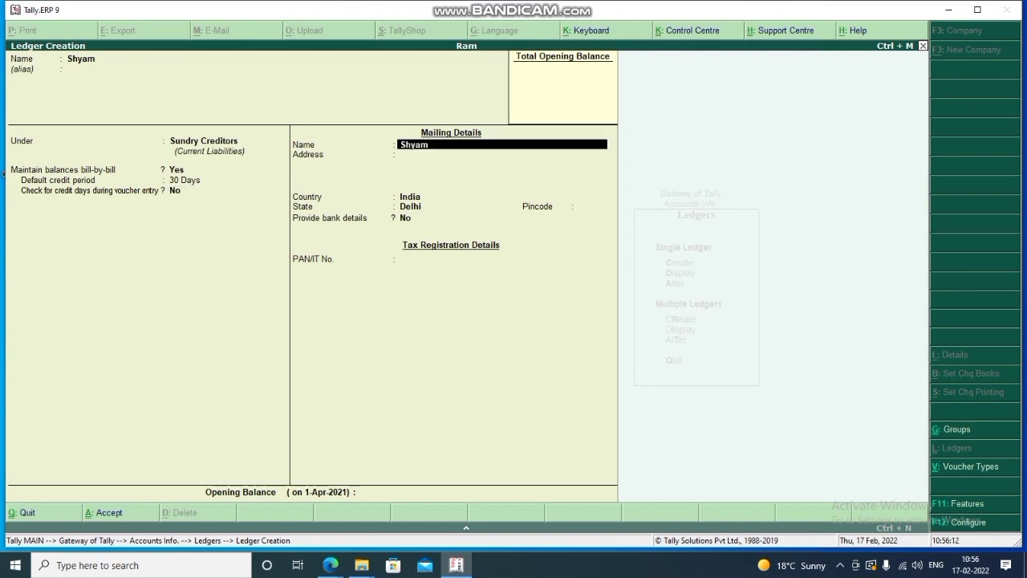
key(Return)
key(Return)
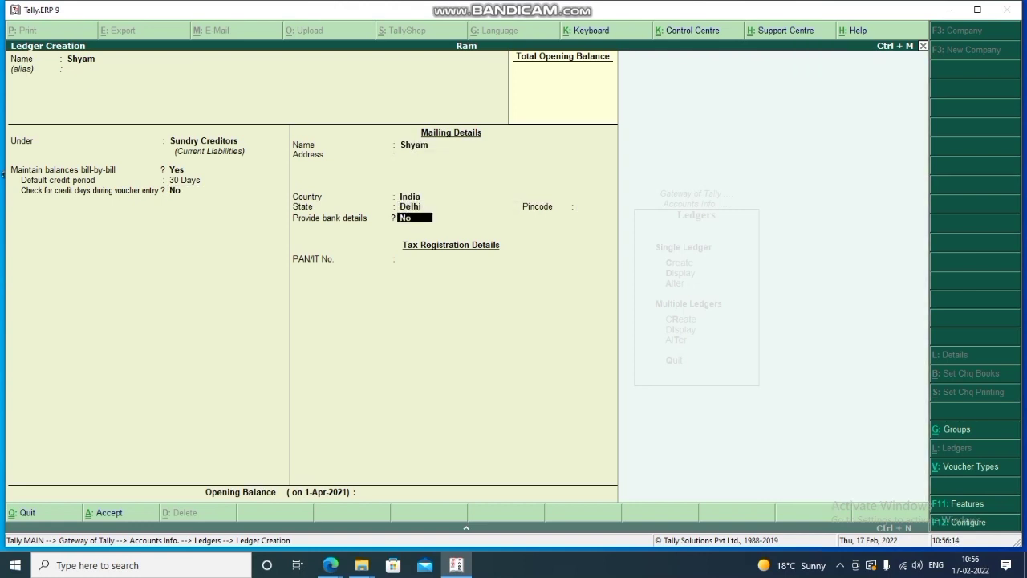
key(Return)
key(Return)
key(Return)
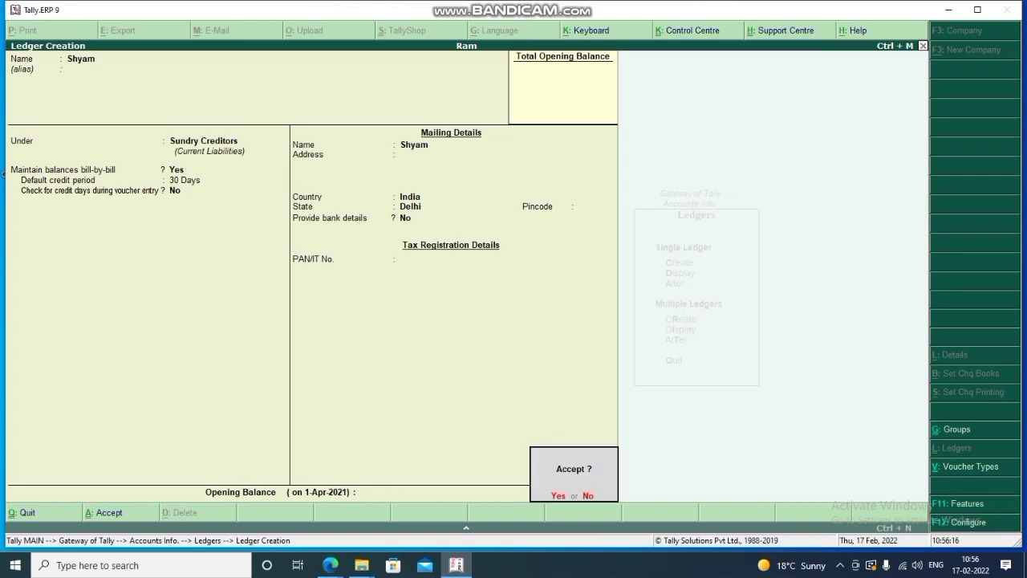
key(Return)
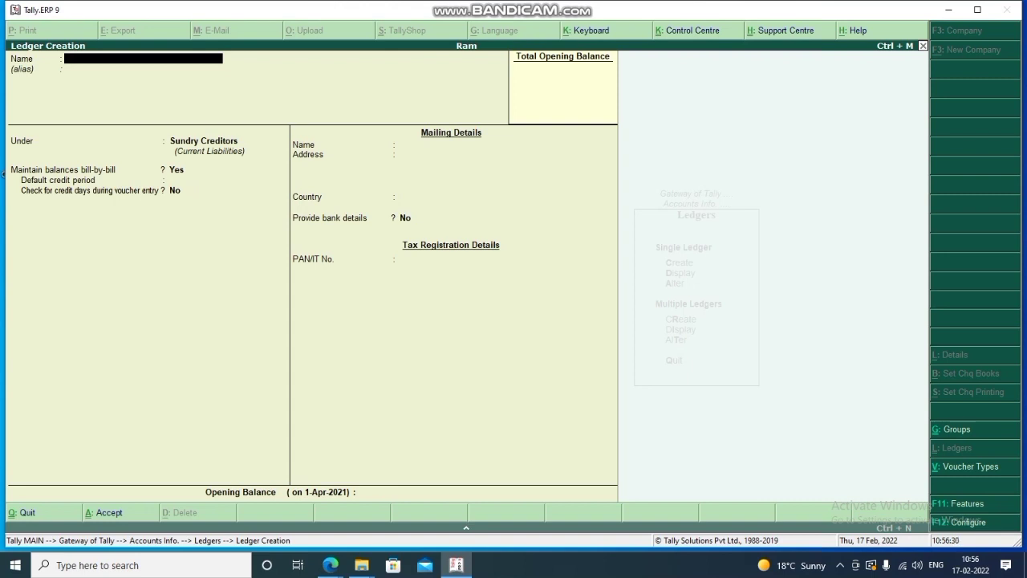
Quit Ledger Creation to the Gateway and open a new Purchase voucher.
key(Escape)
key(y)
key(Escape)
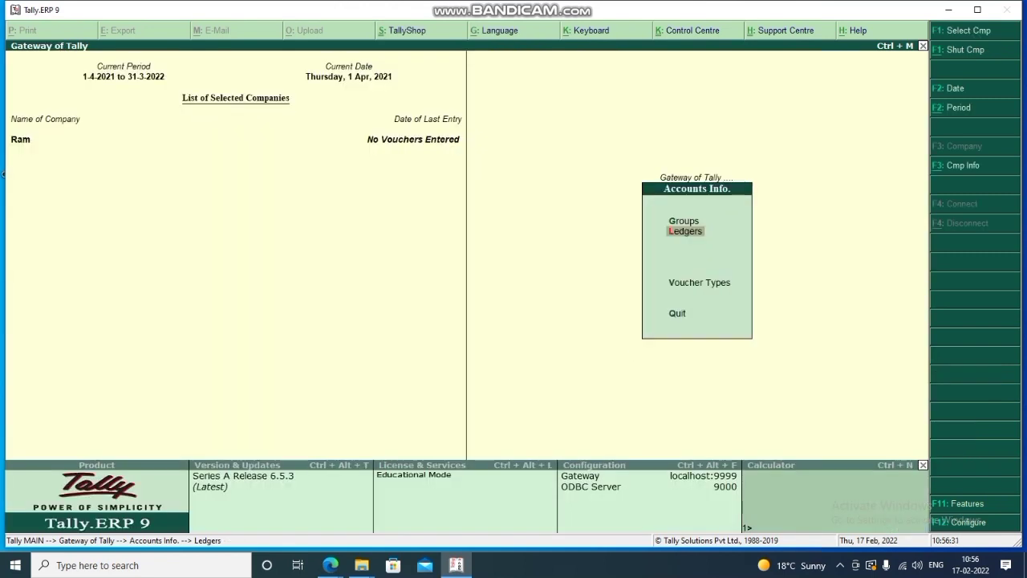
key(Escape)
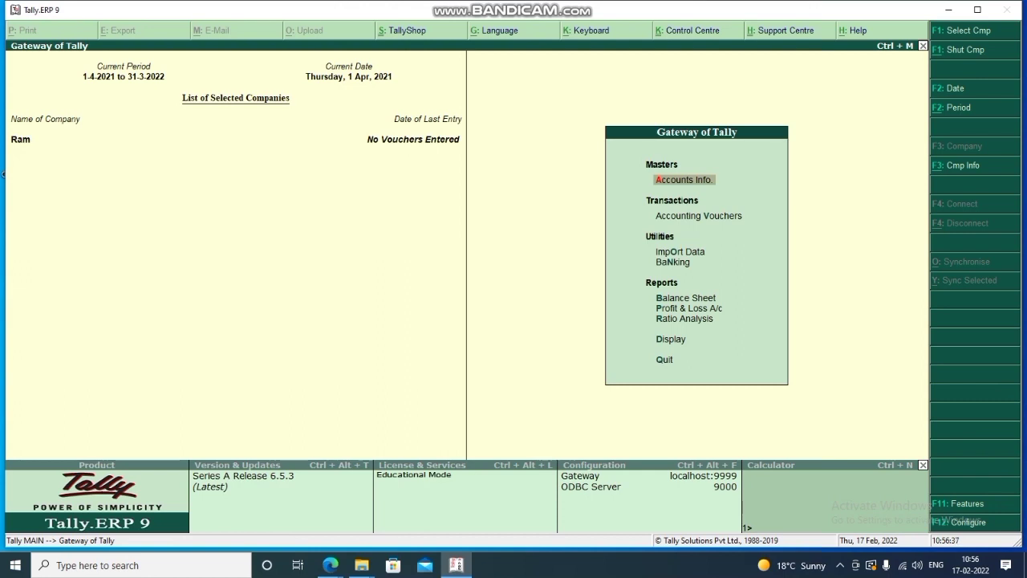
key(Down)
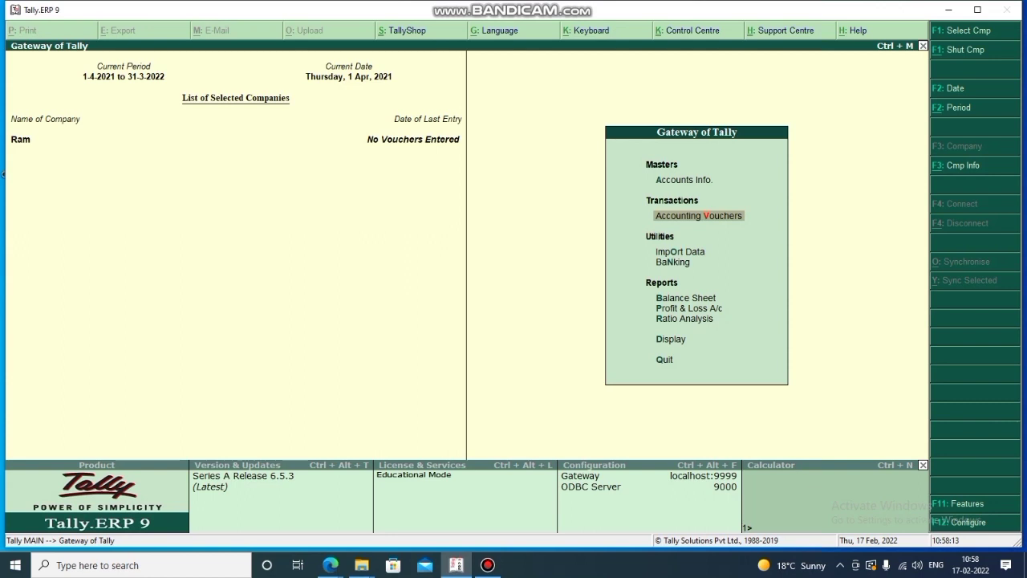
key(Return)
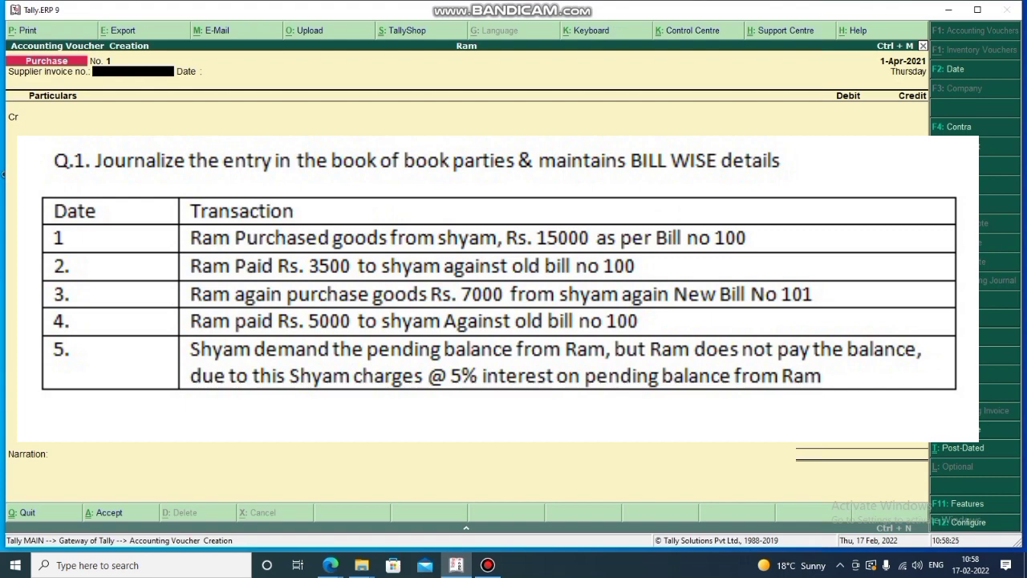
key(F4)
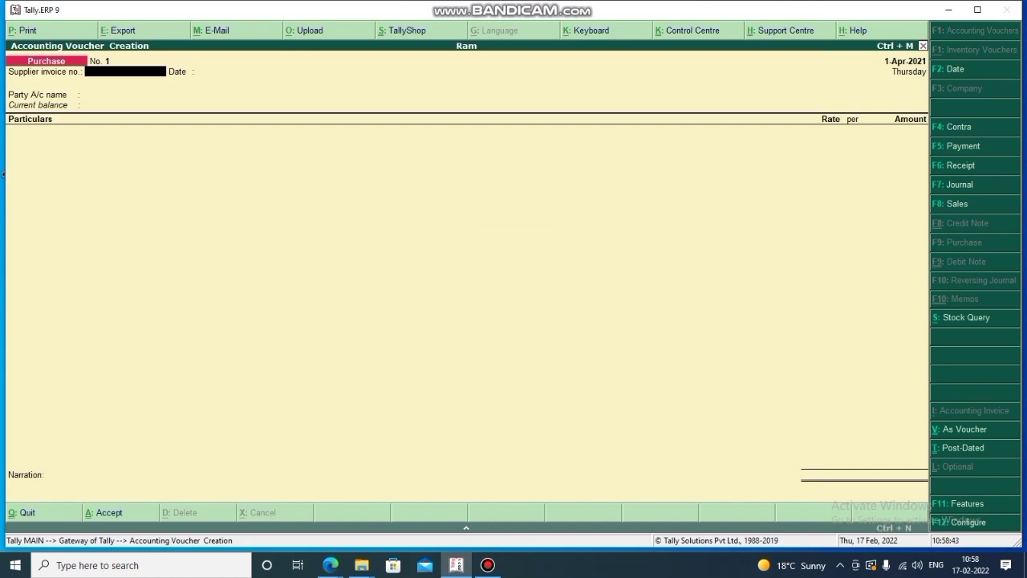
key(ctrl+v)
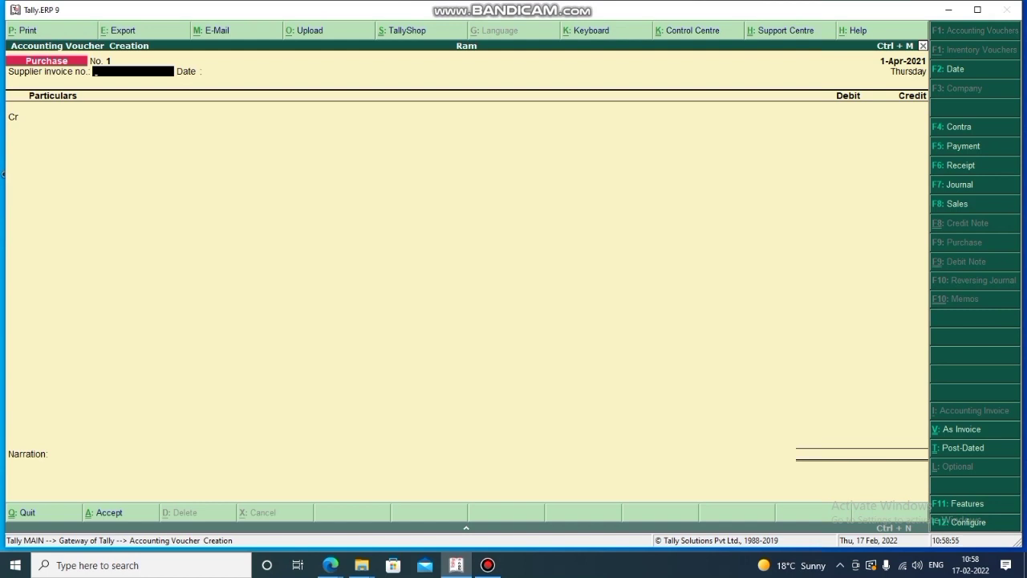
Enter supplier invoice no. 100 and select the supplier as the credited party.
text(100)
key(Return)
key(Return)
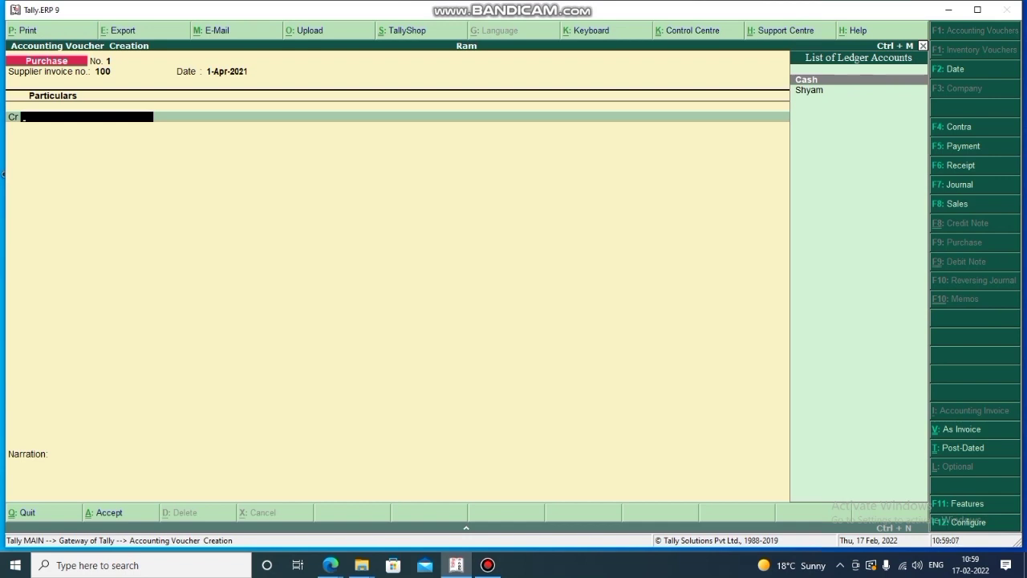
key(Down)
key(Return)
Fill in the supplier's address with state Delhi and credit 15,000.
key(Return)
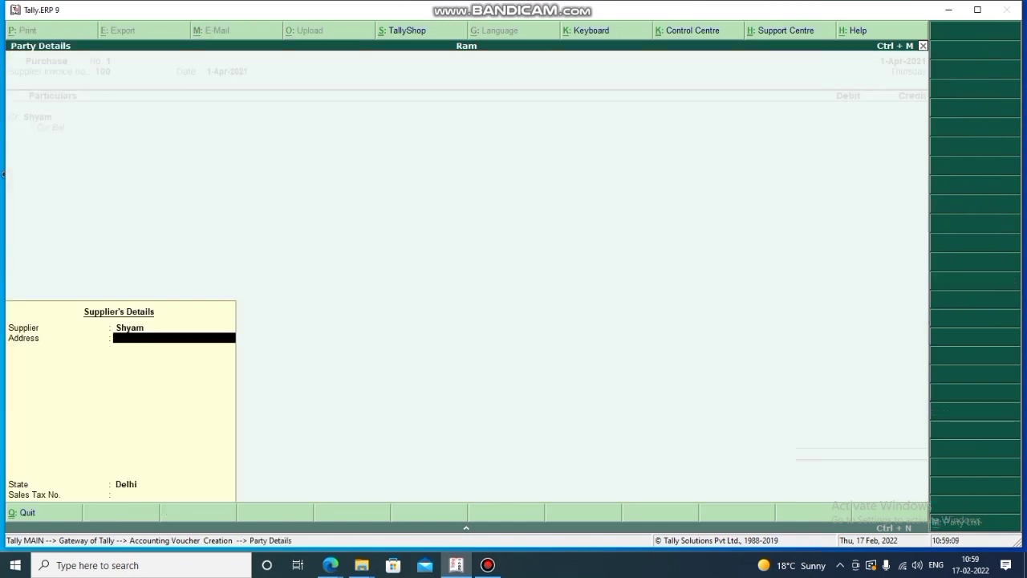
text(131)
key(Return)
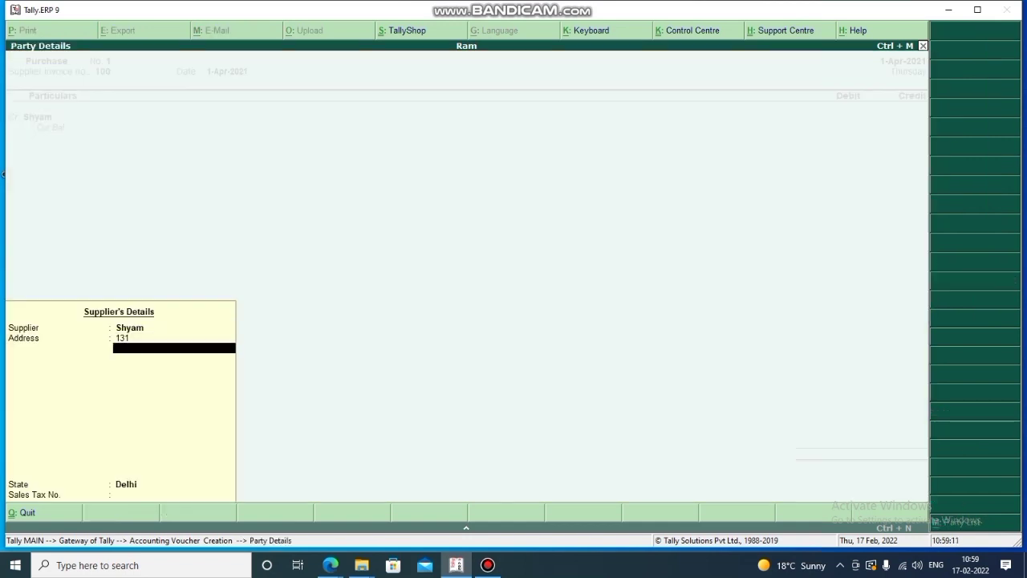
text(ghaziababd)
key(Return)
key(Return)
key(Return)
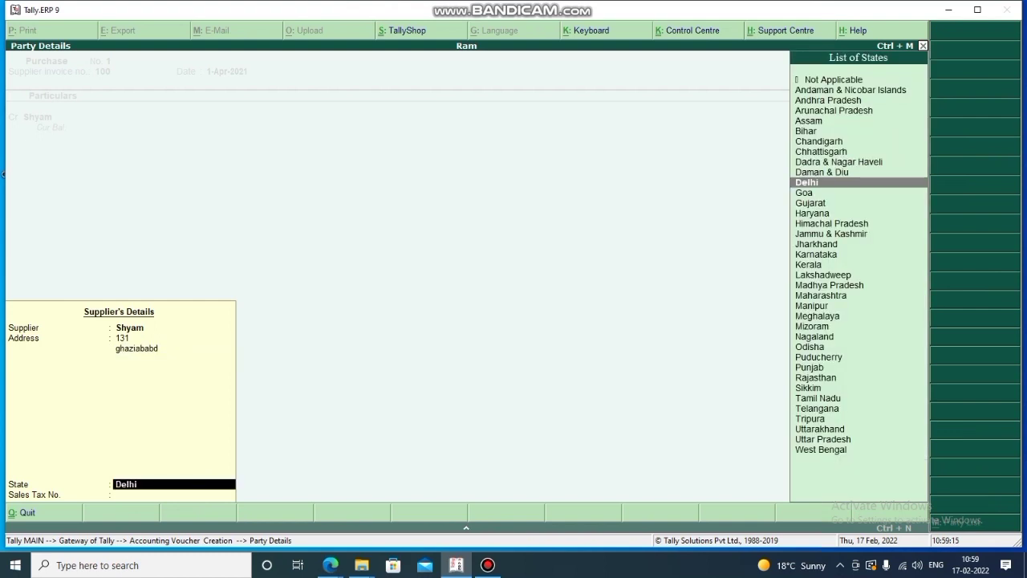
key(Return)
key(BackSpace)
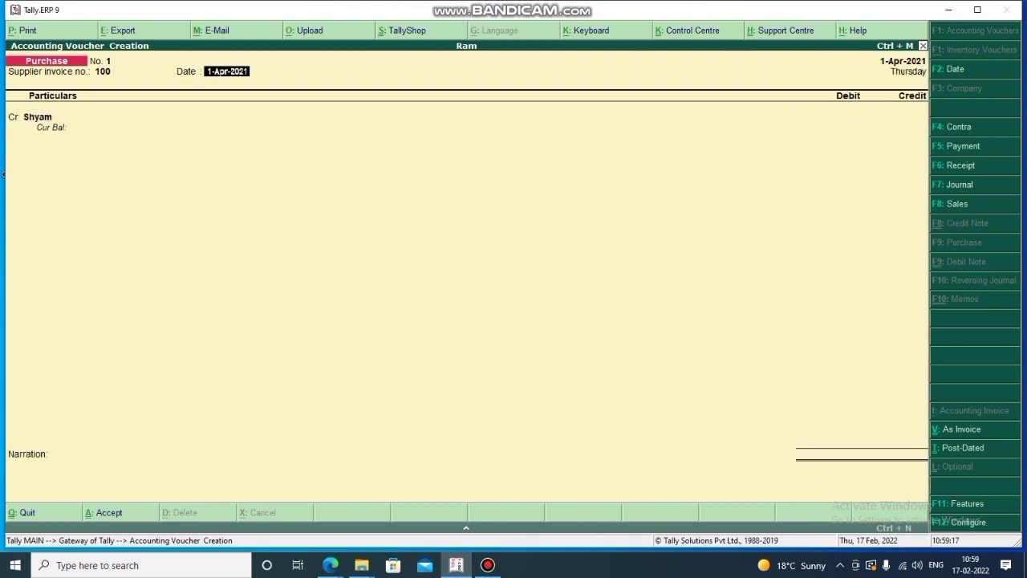
key(Return)
key(Return)
key(Return)
key(Return)
key(Return)
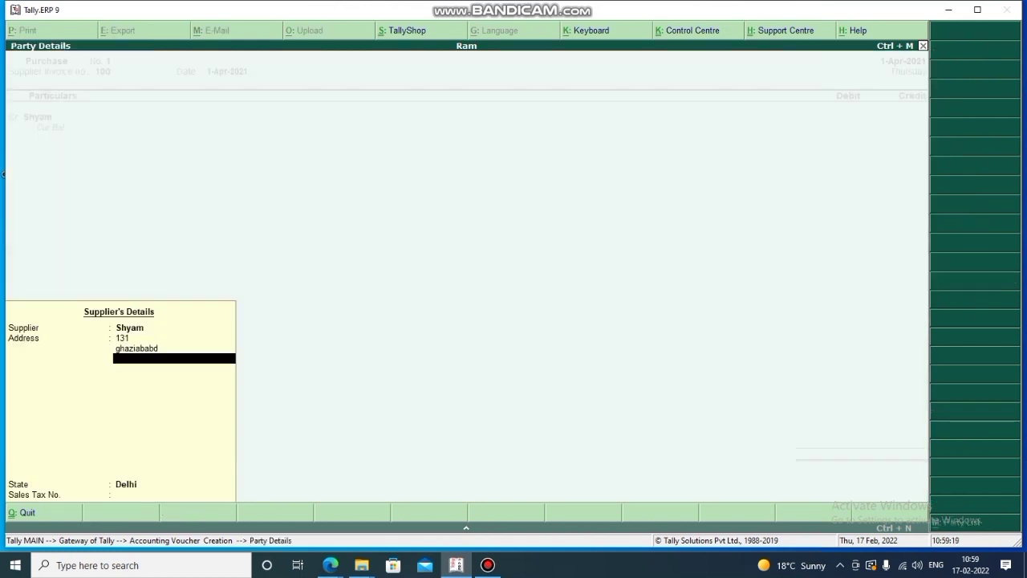
key(Return)
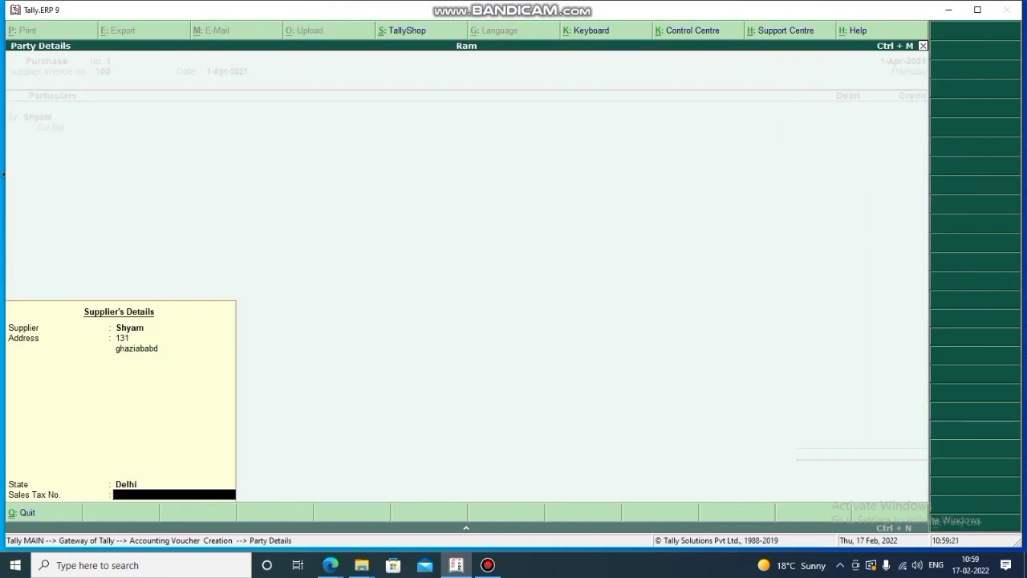
key(Return)
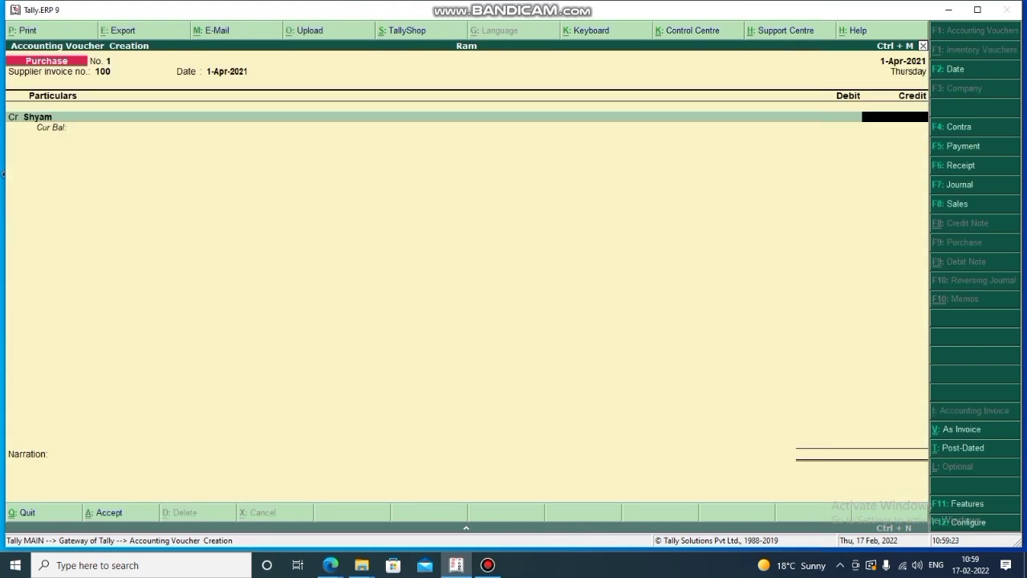
text(15000)
key(Return)
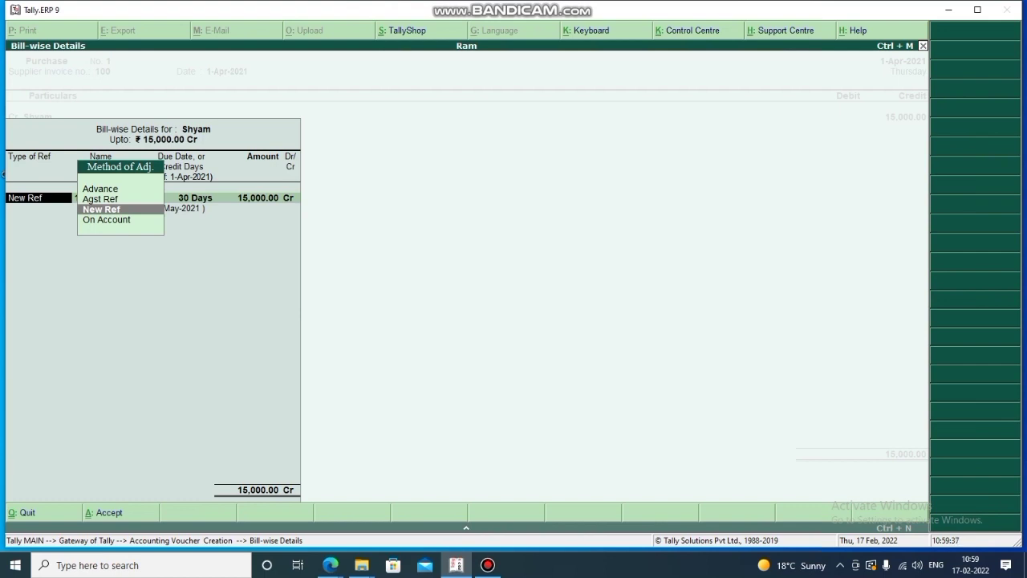
Record bill 100 as a New Ref for 15,000.00 Cr due in 30 days.
key(Return)
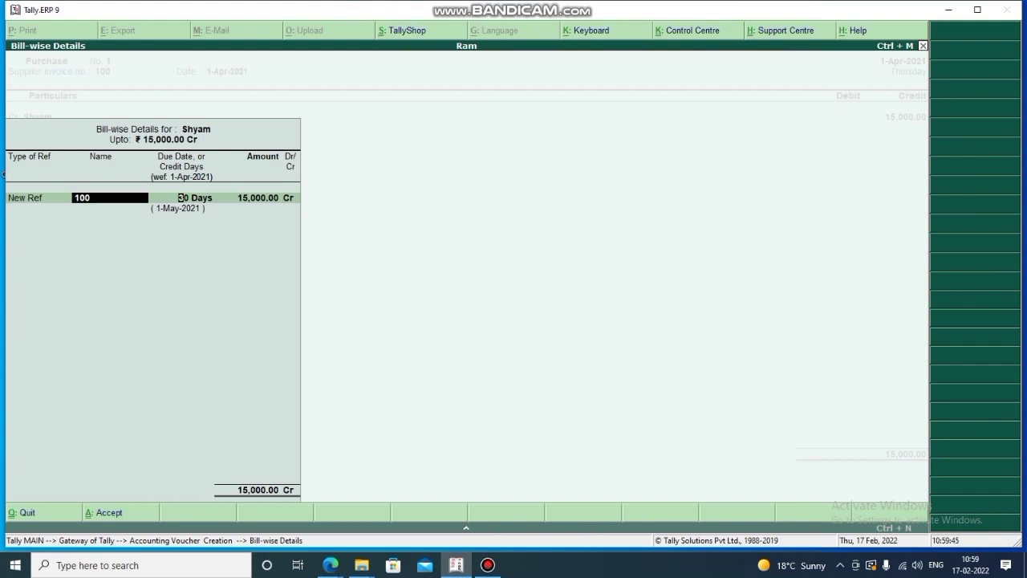
key(Return)
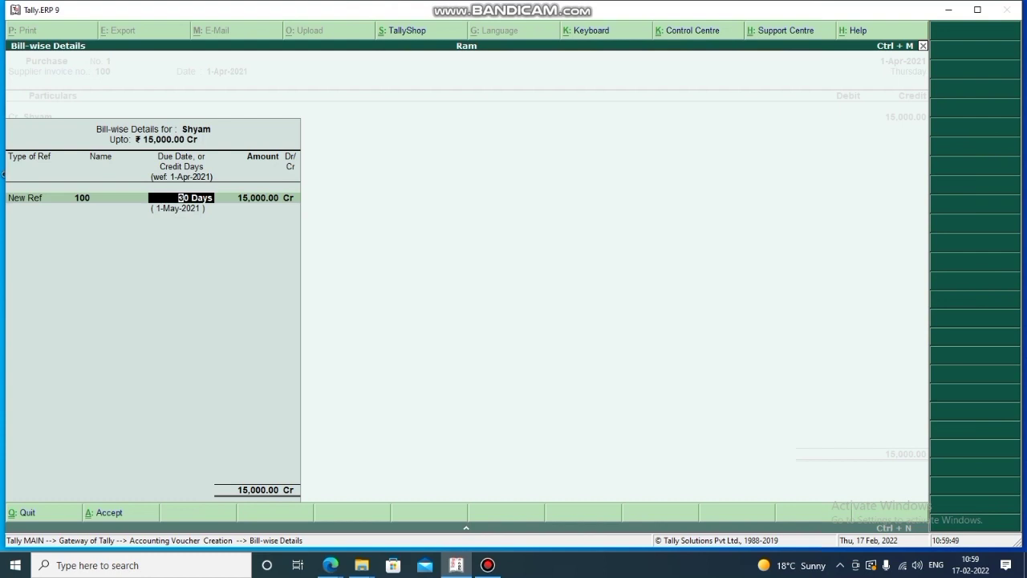
key(Return)
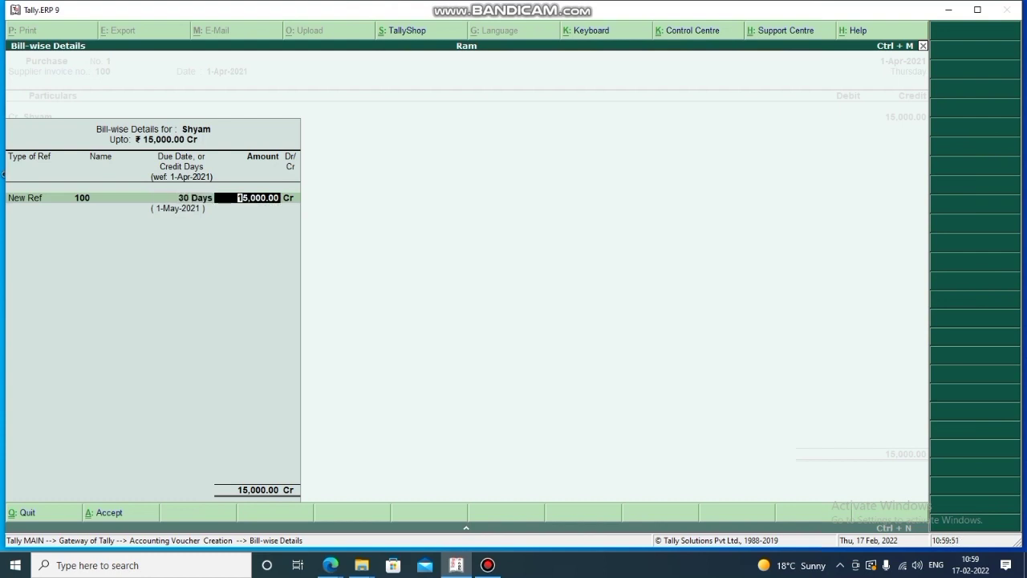
key(Return)
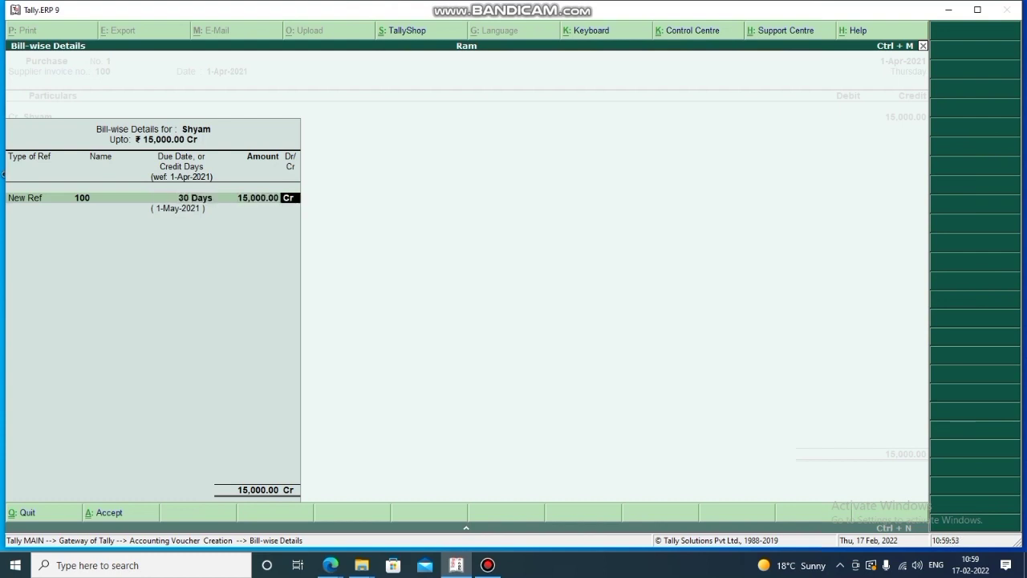
key(Return)
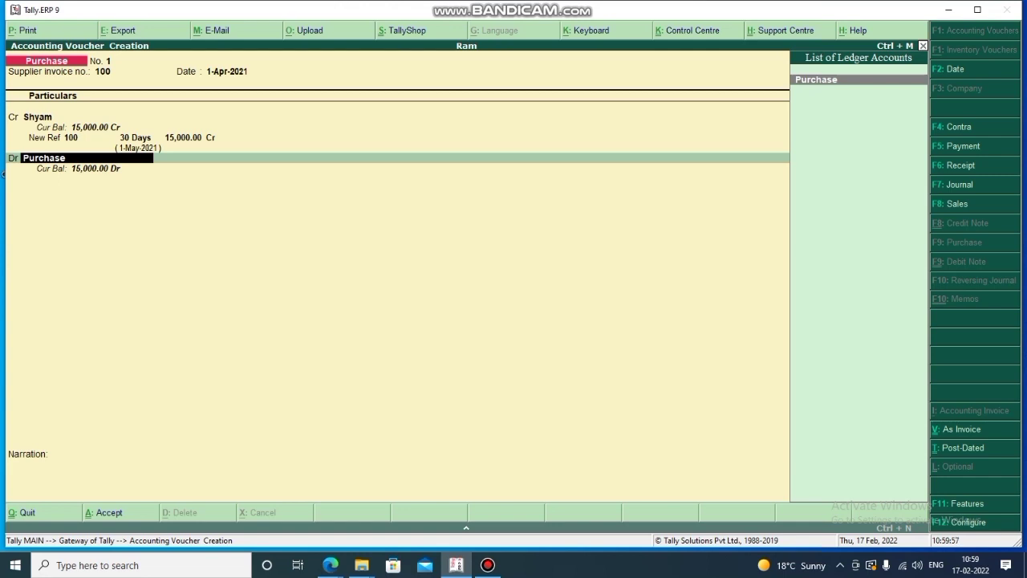
Debit the Purchase ledger 15,000.00 to balance the voucher.
key(Return)
key(Return)
key(Return)
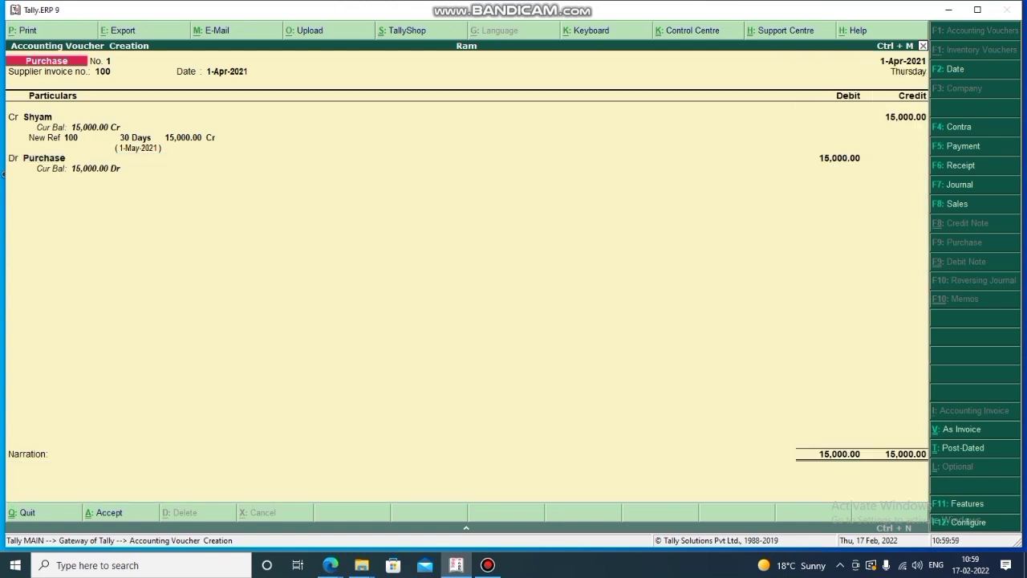
key(Return)
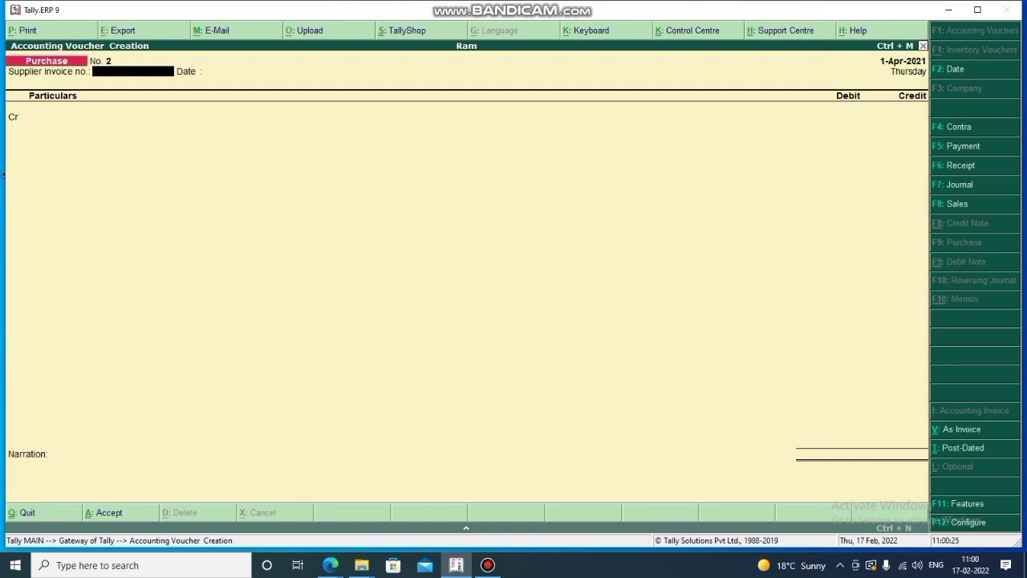
Start Payment voucher No. 1 debiting Shyam 3,500 and open its bill-wise details.
key(F5)
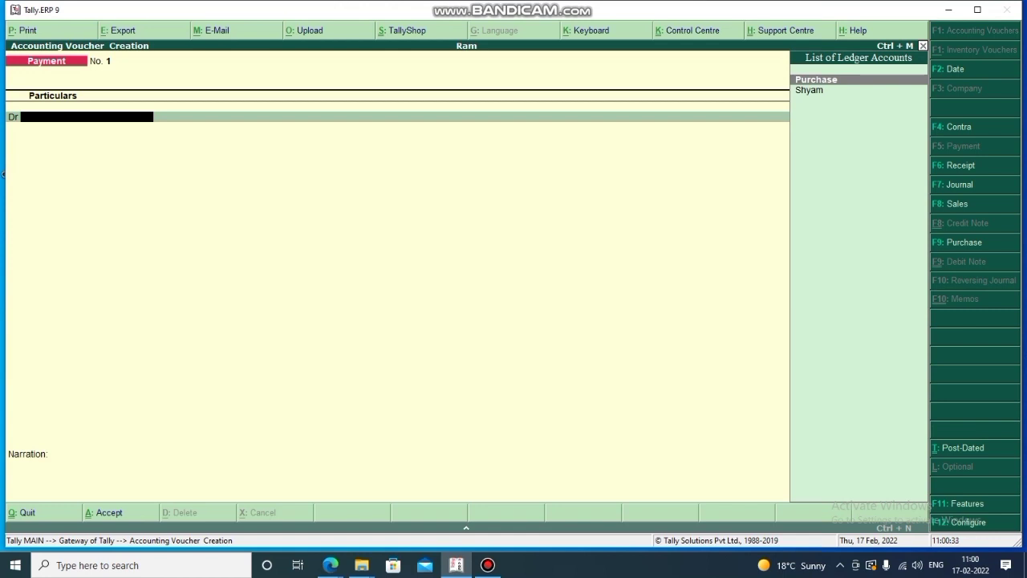
key(Down)
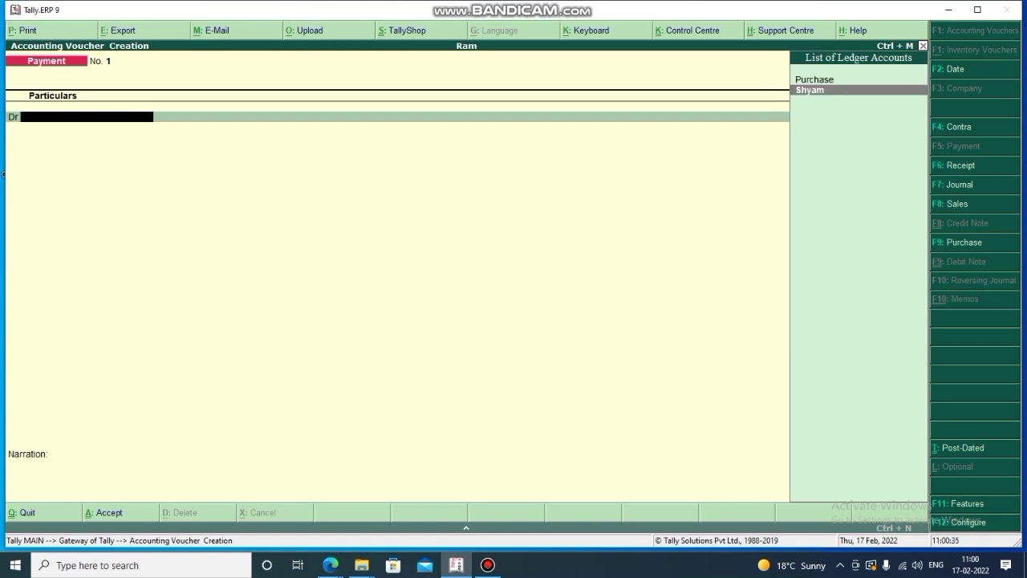
key(Return)
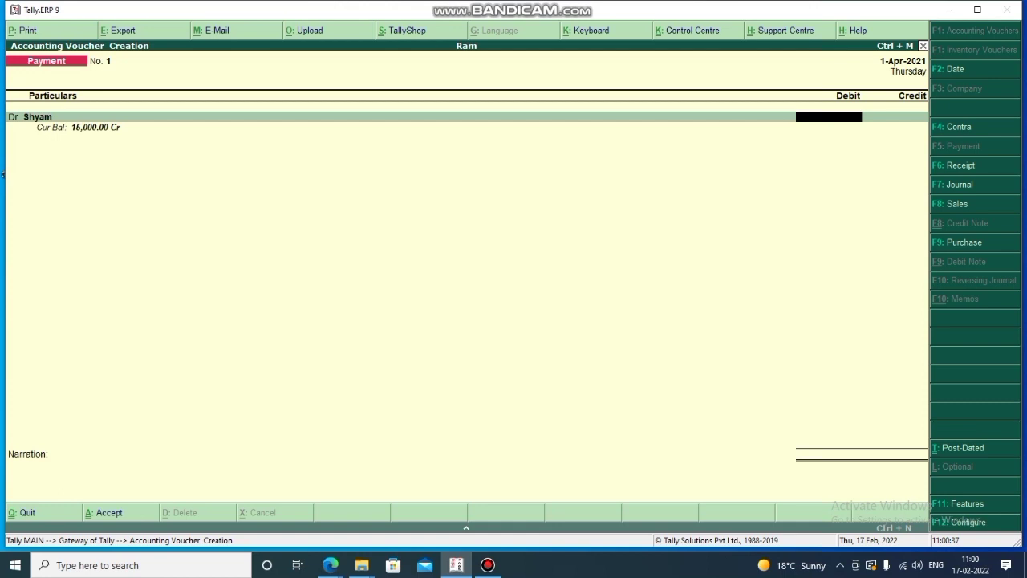
text(3500)
key(Return)
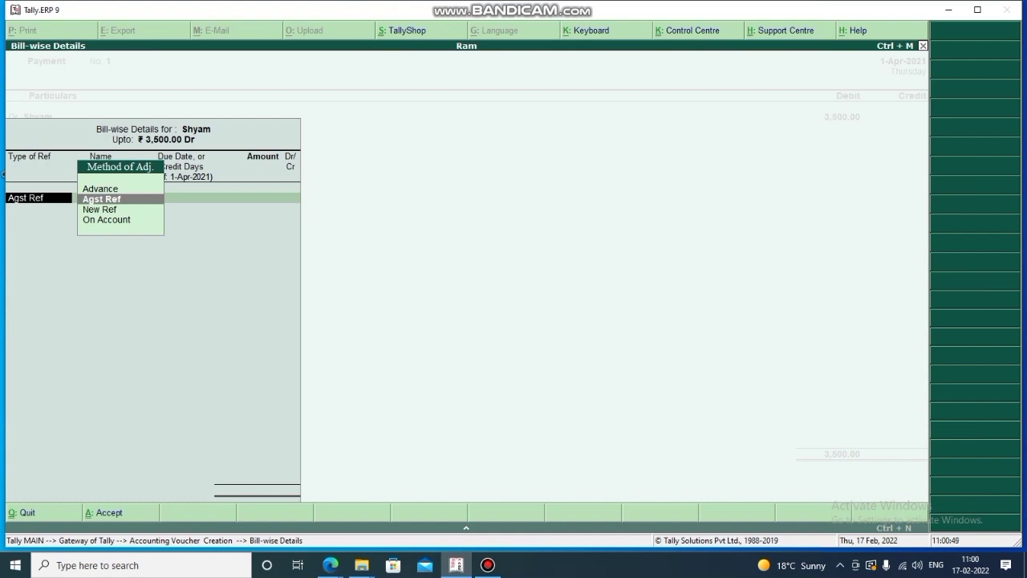
Adjust the 3,500 against Shyam's bill 100, credit Cash 3,500 and finish without narration.
key(Return)
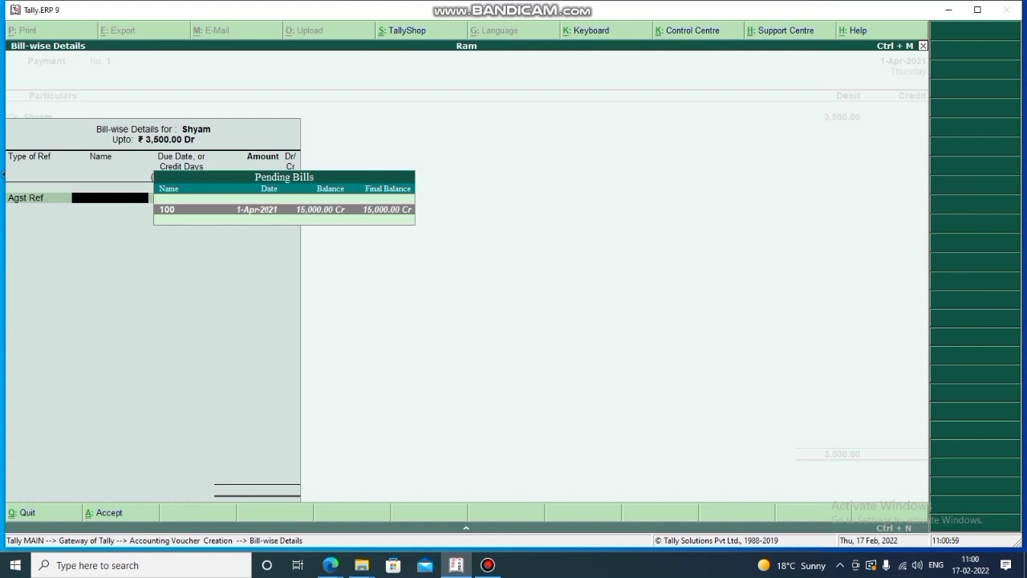
key(Return)
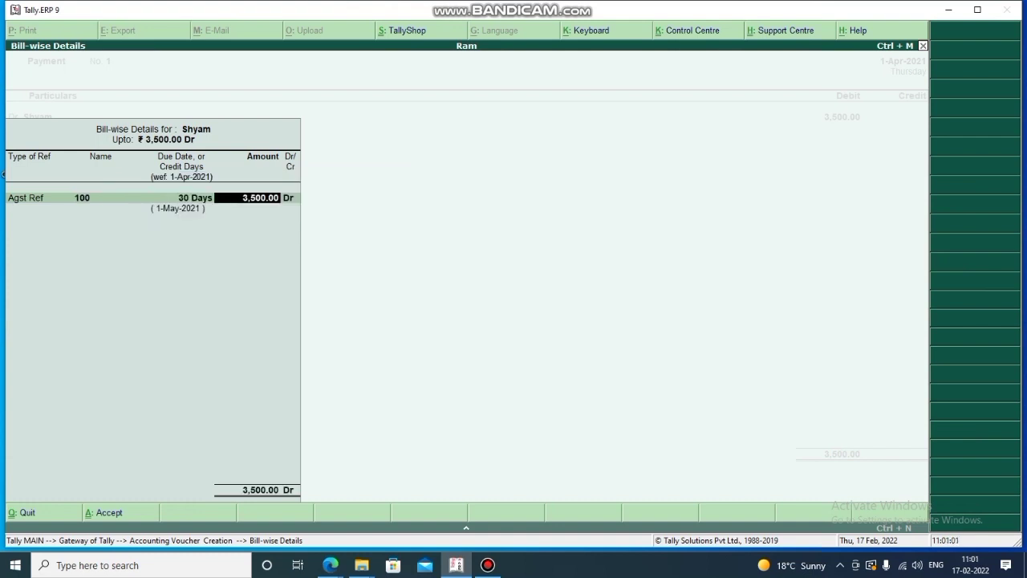
key(Return)
key(Return)
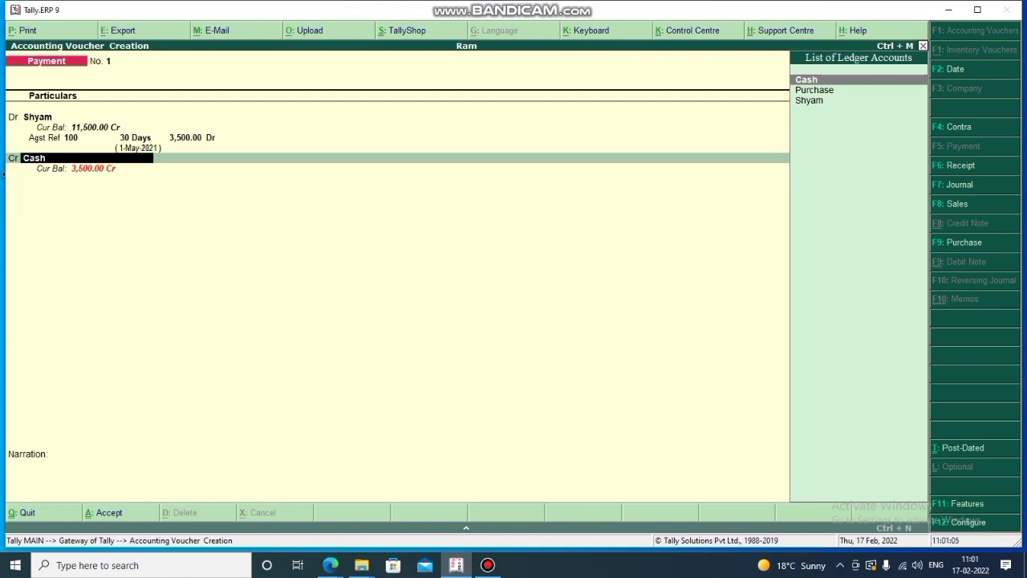
key(Return)
key(Return)
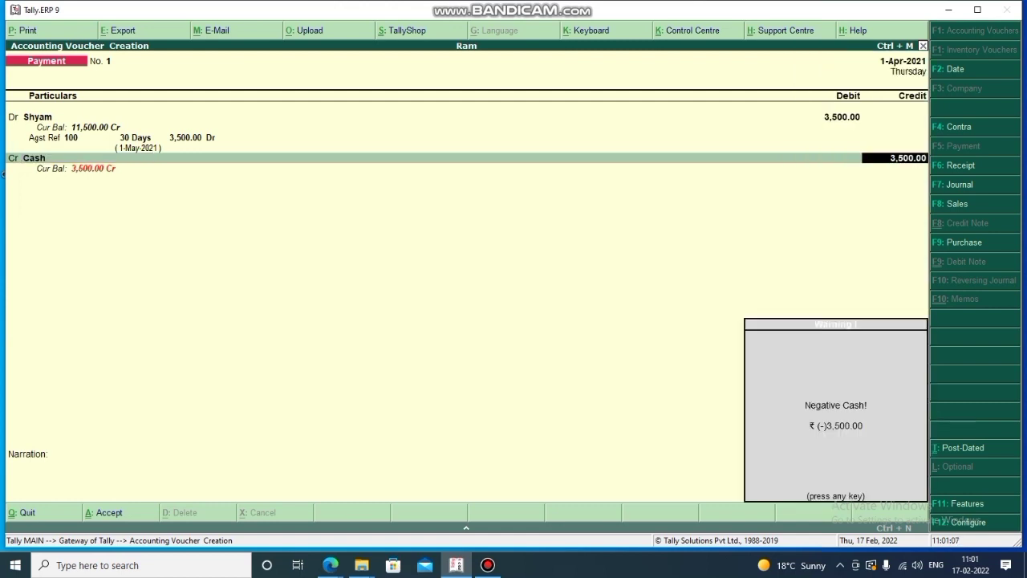
key(Return)
key(Return)
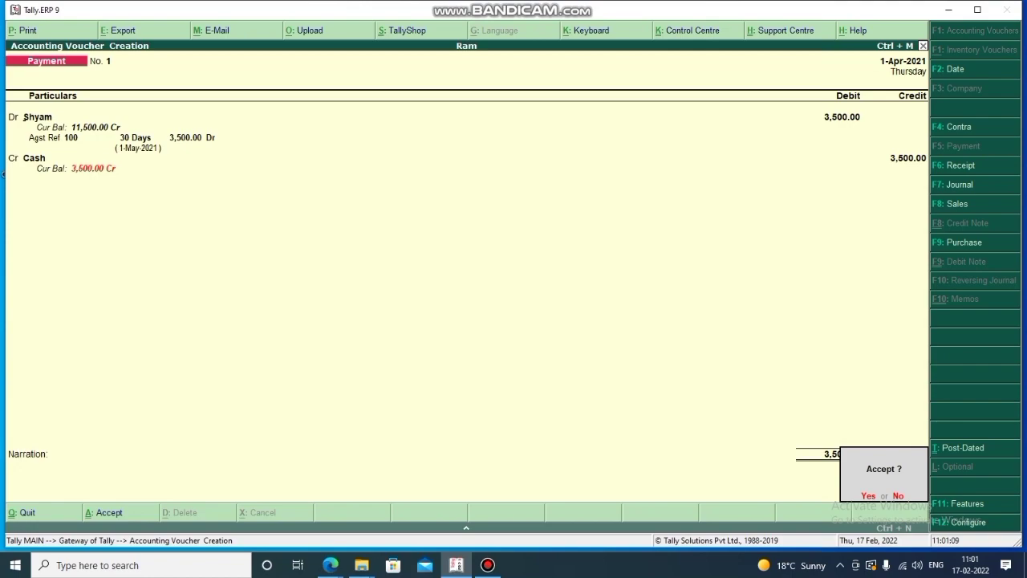
key(Return)
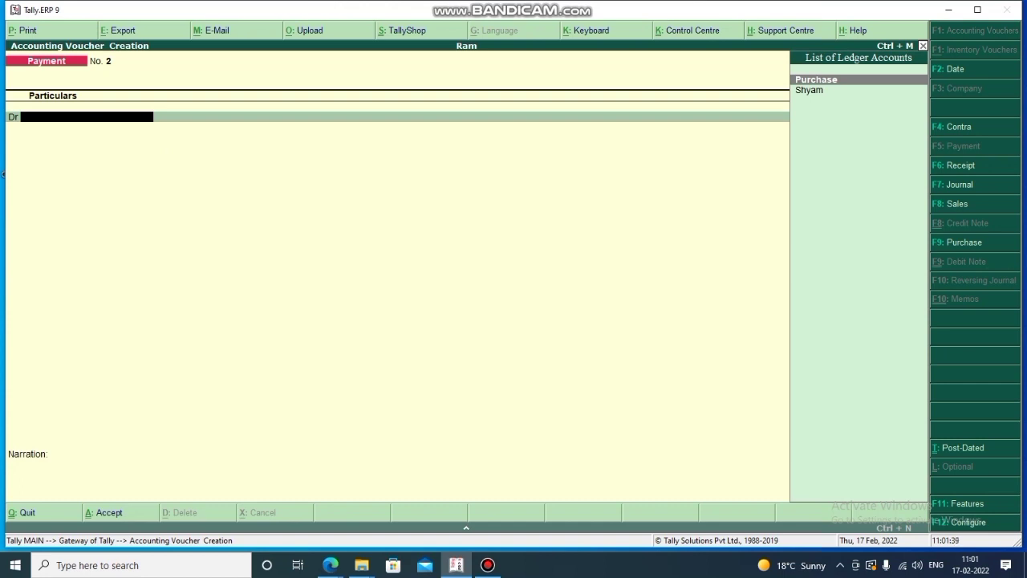
Begin a voucher-mode Purchase with invoice 101, crediting supplier Shyam 7,000.
key(F9)
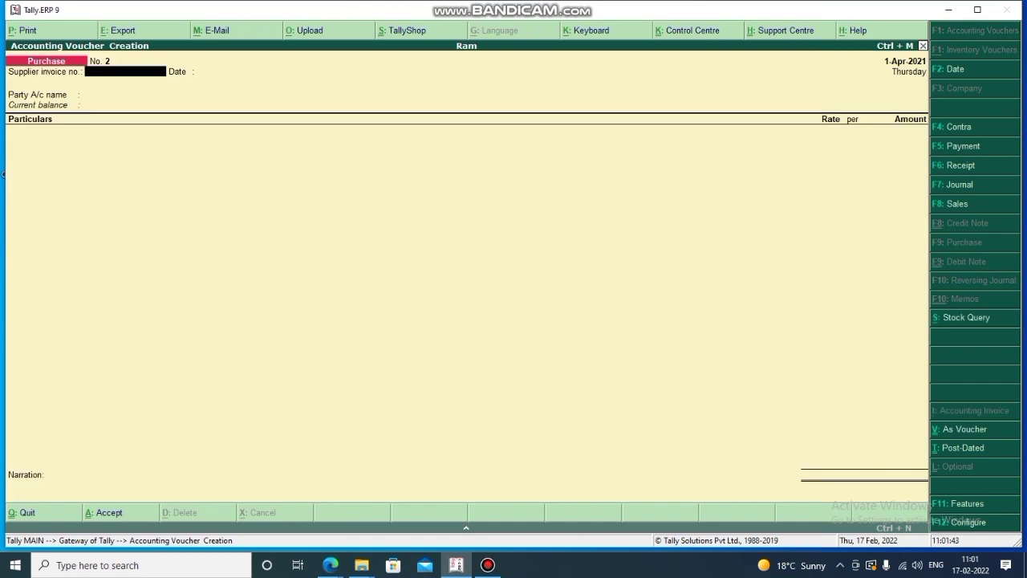
key(ctrl+v)
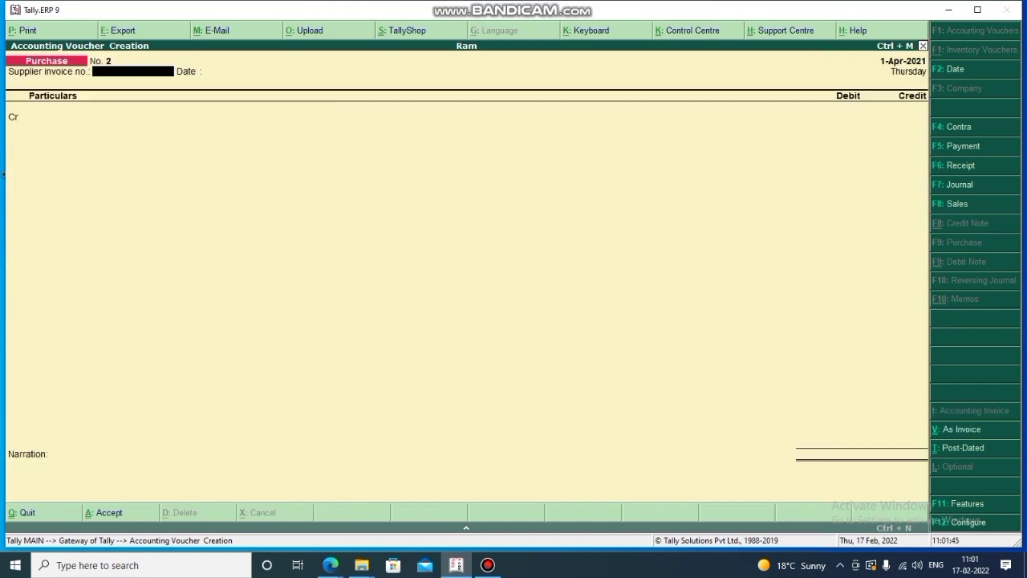
text(101)
key(Return)
key(Return)
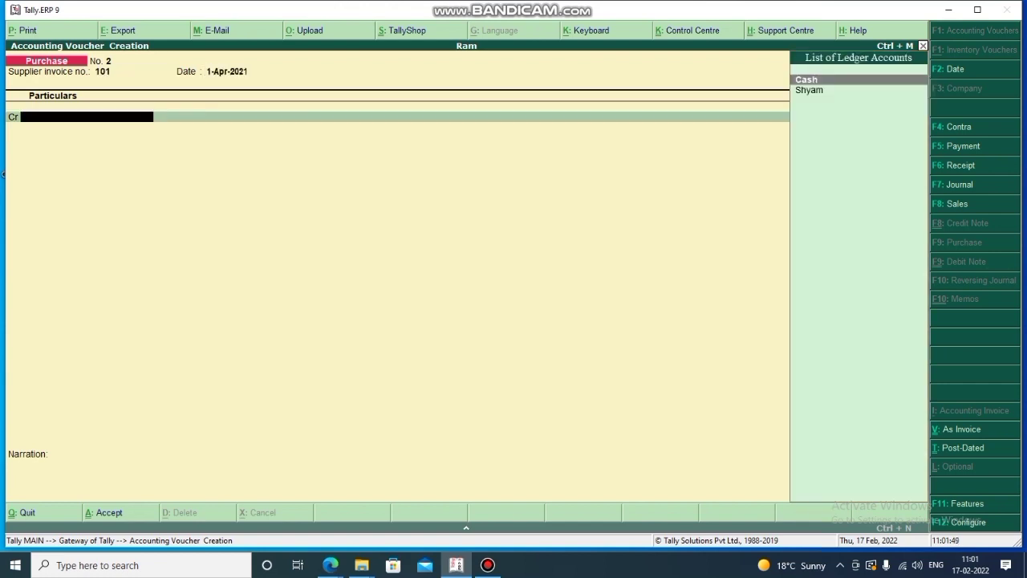
key(Down)
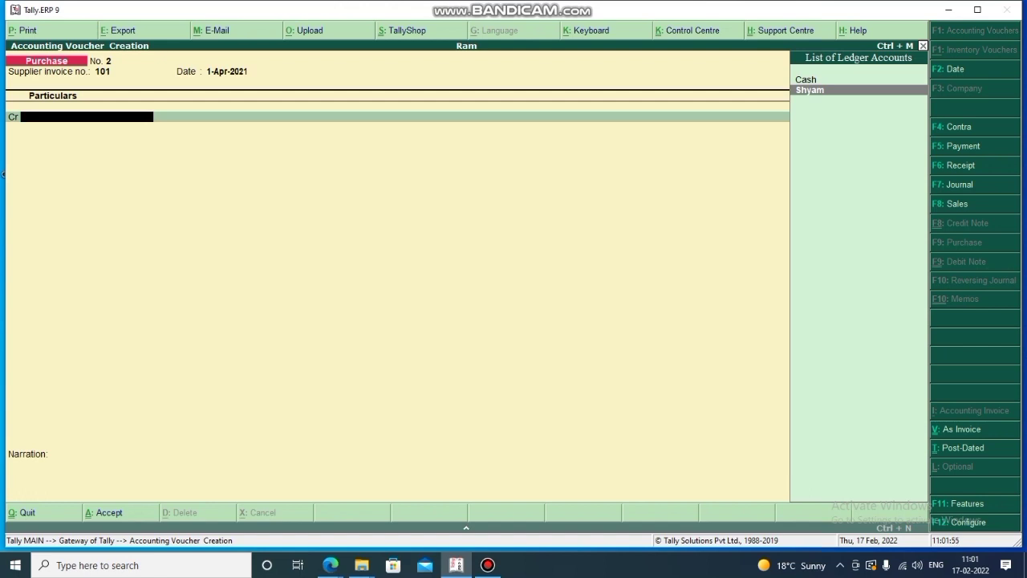
key(Return)
key(Return)
key(Return)
key(Return)
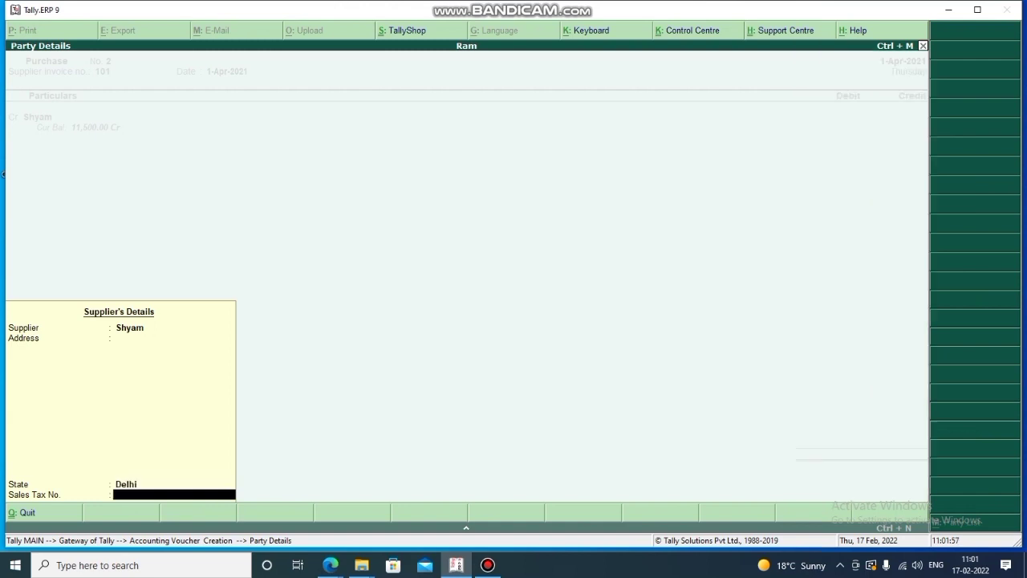
key(Return)
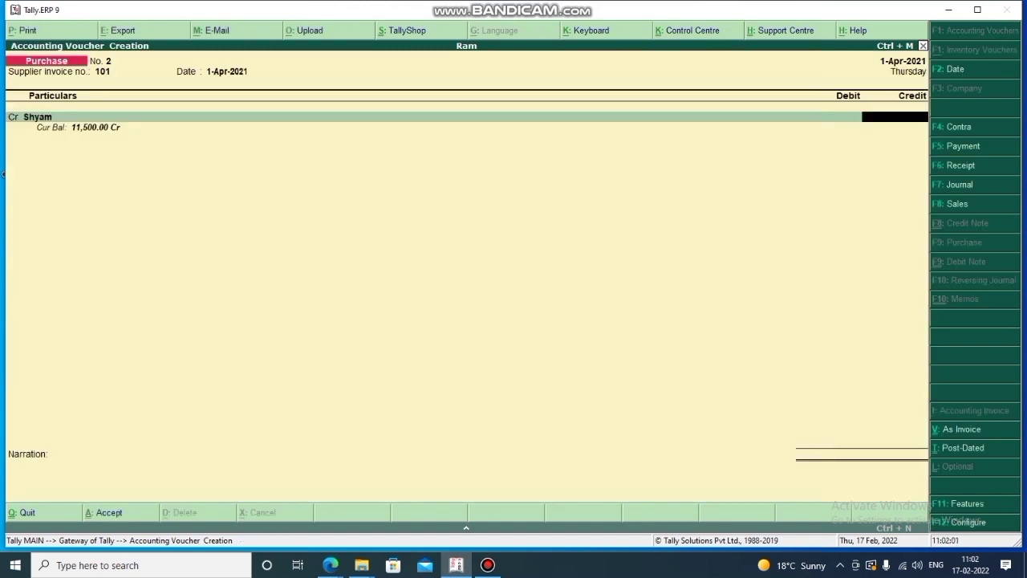
text(7,000)
key(Return)
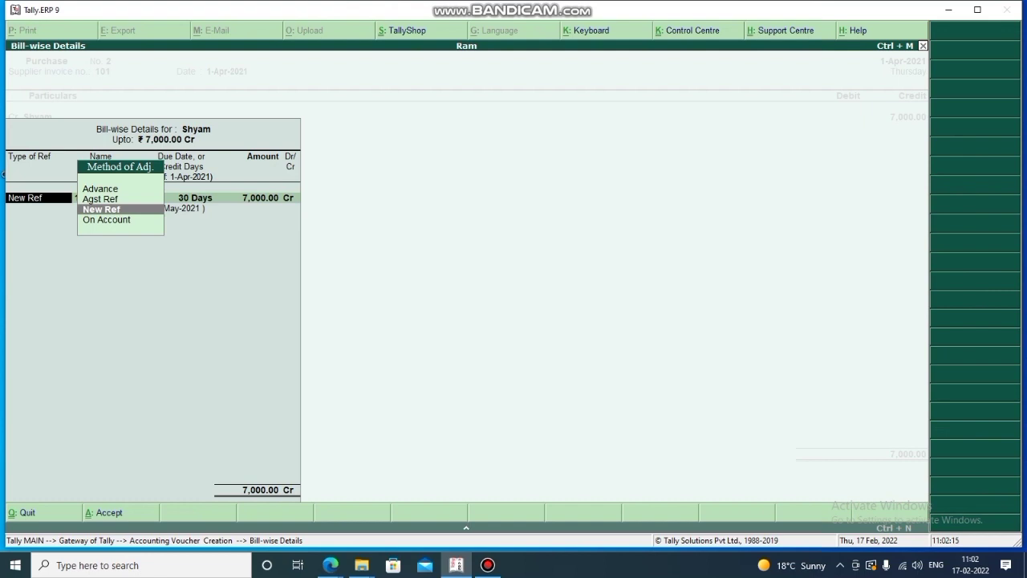
Record bill 101 as a new reference due in 30 days and debit Purchase 7,000.
key(Return)
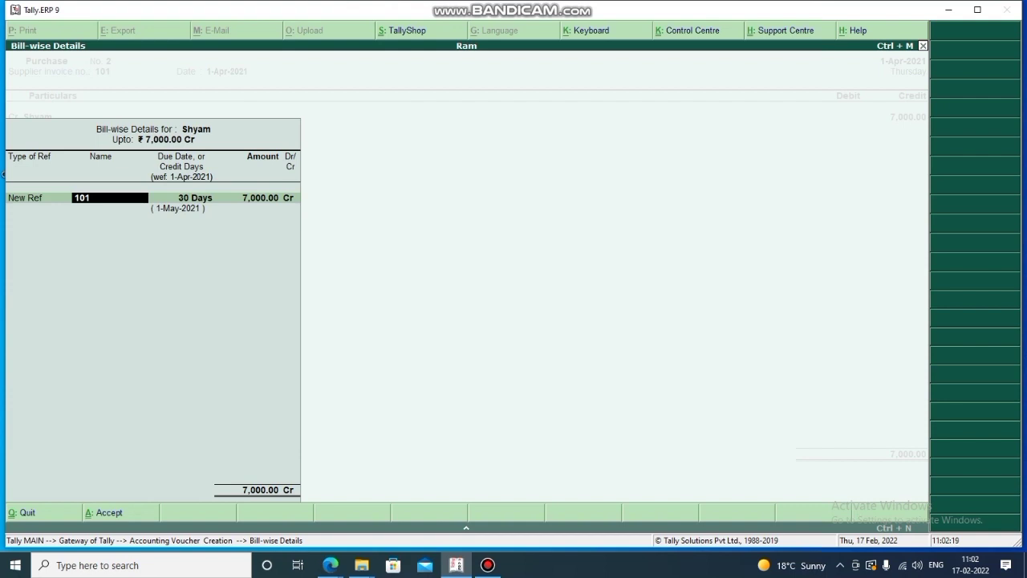
key(Return)
key(Return)
key(Return)
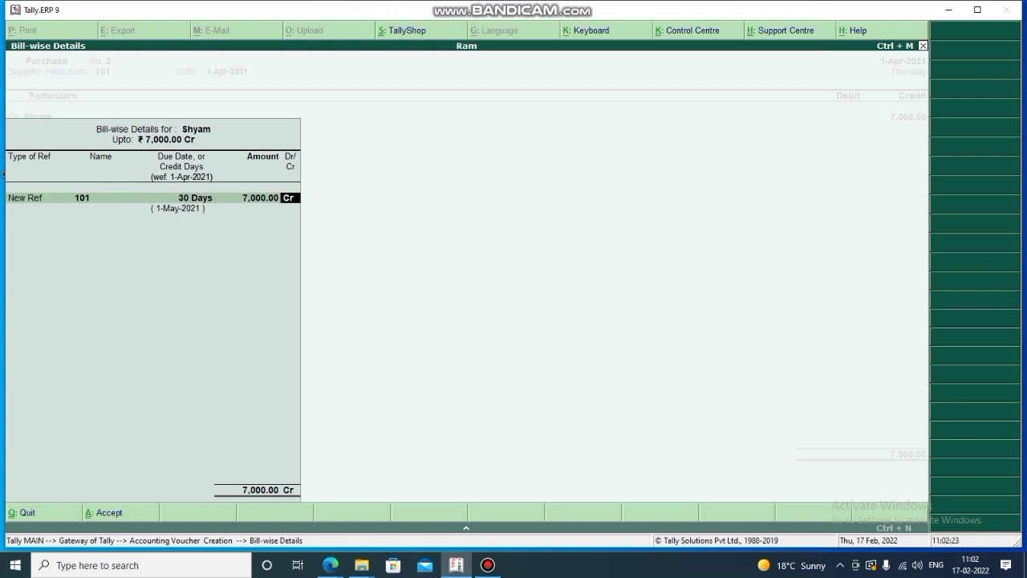
key(Return)
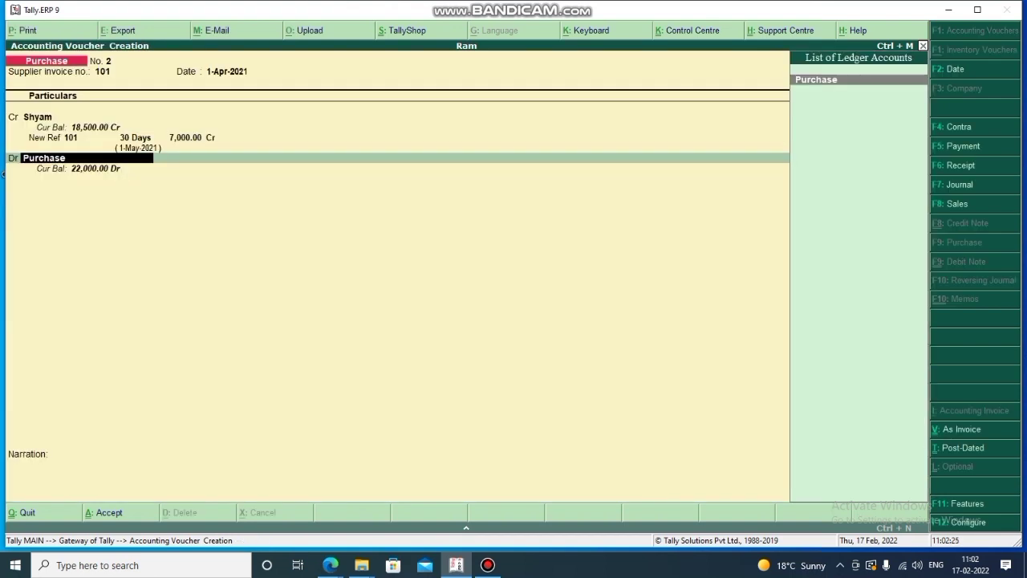
key(Return)
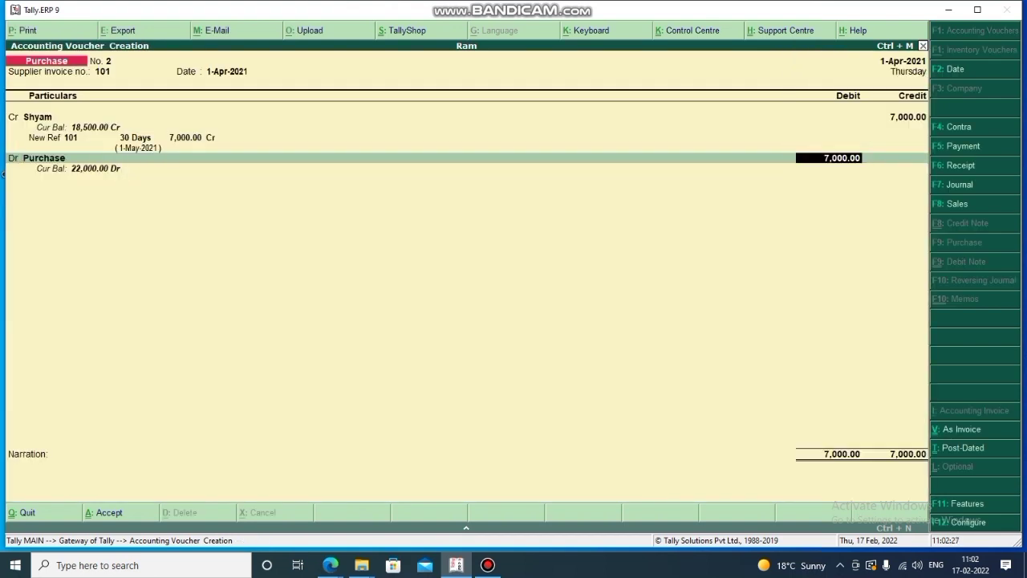
key(Return)
key(Return)
key(Return)
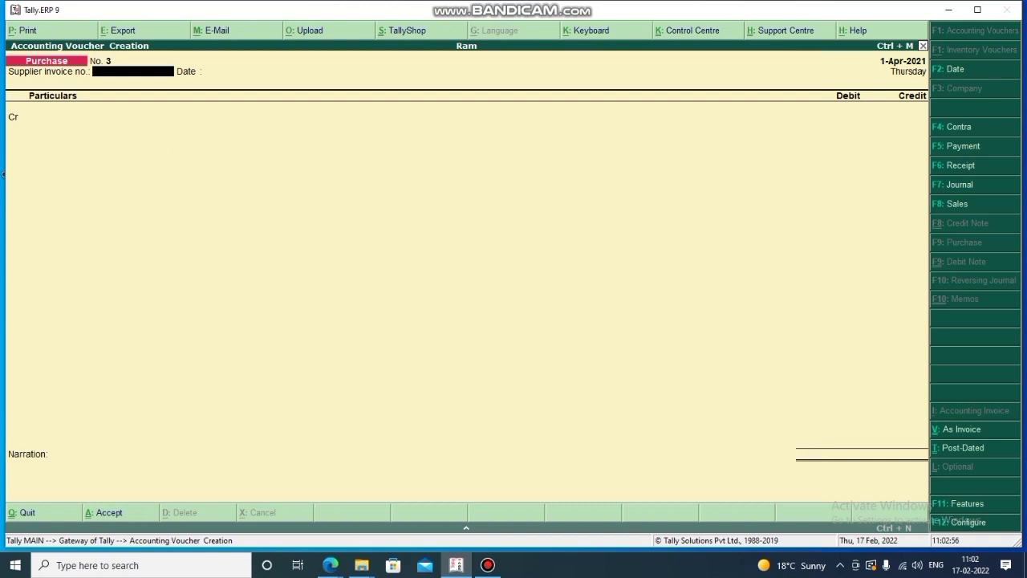
Start Payment voucher No. 2 debiting Shyam 5,000.
key(F5)
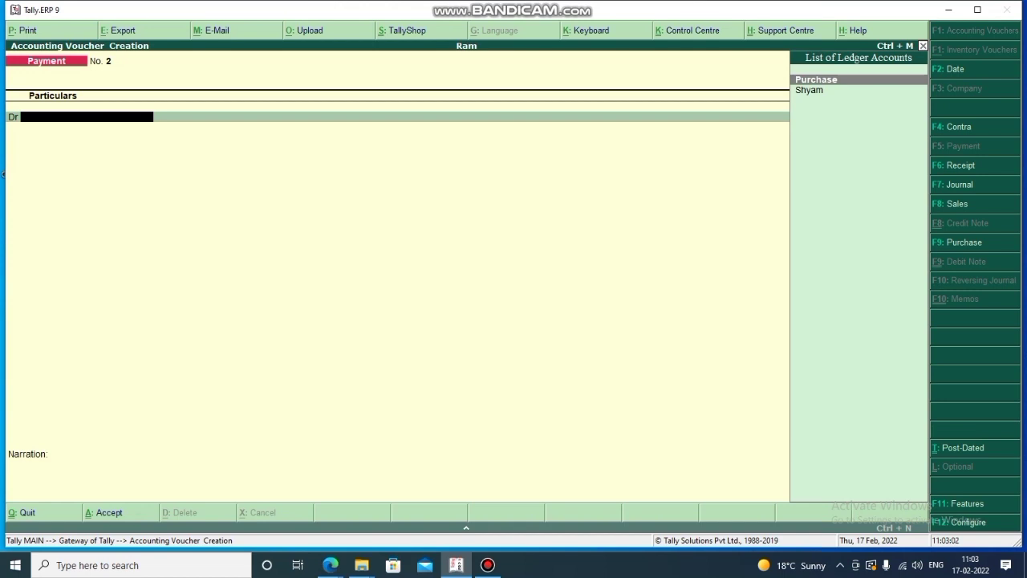
key(Down)
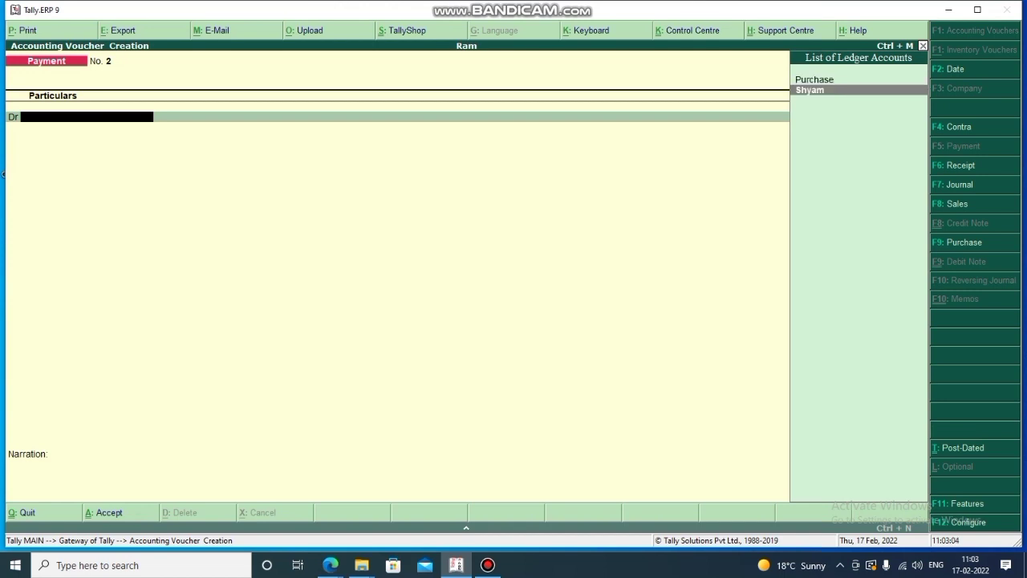
key(Return)
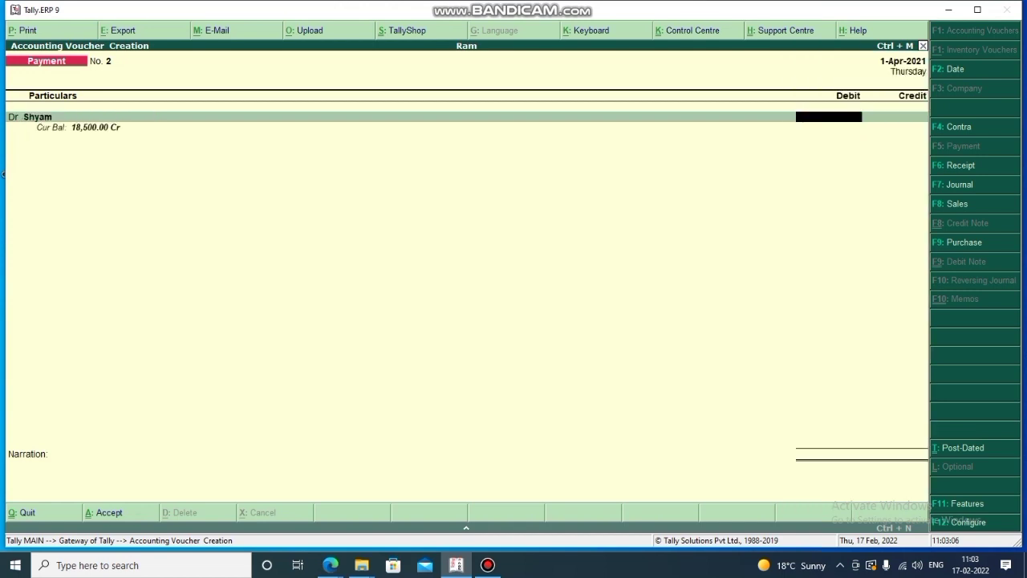
text(5000)
key(Return)
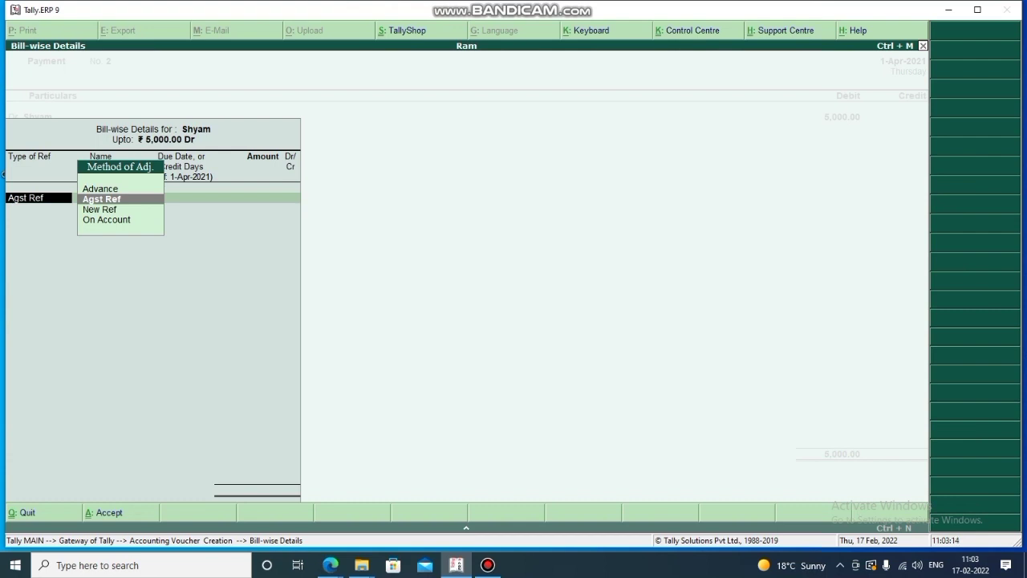
Settle the 5,000 against bill 100 and credit Cash 5,000.
key(Return)
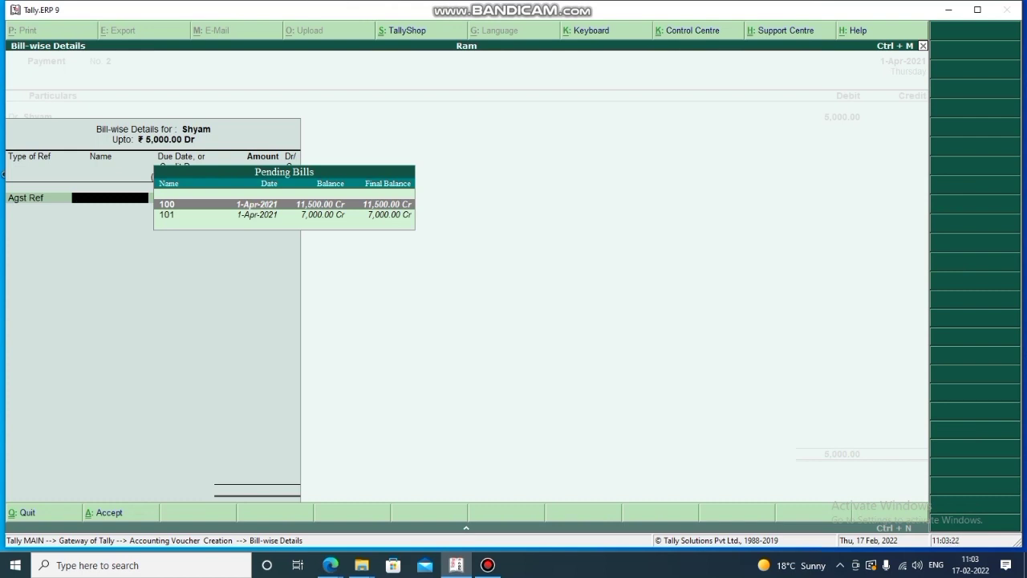
text(100)
key(Return)
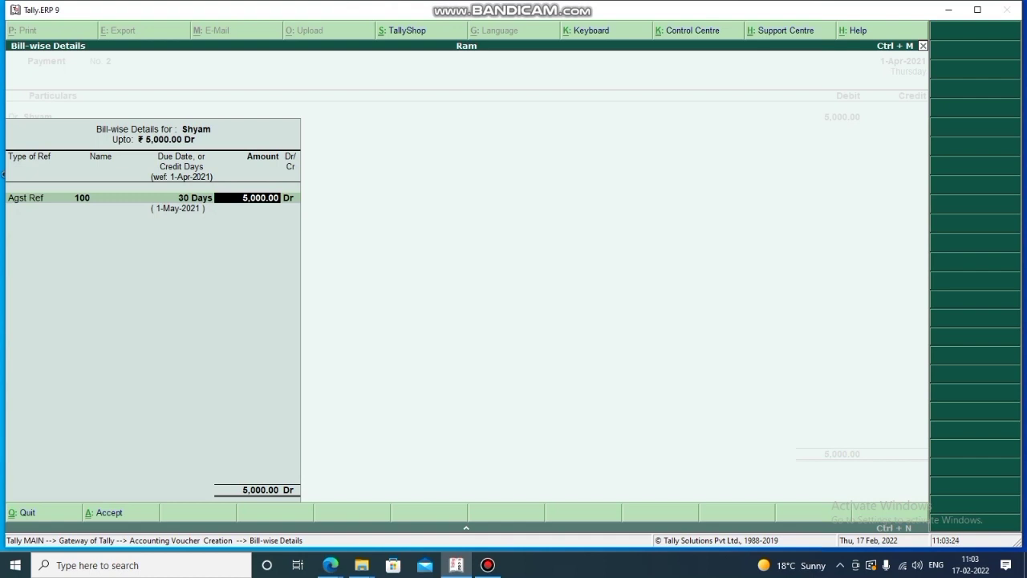
key(Return)
key(Return)
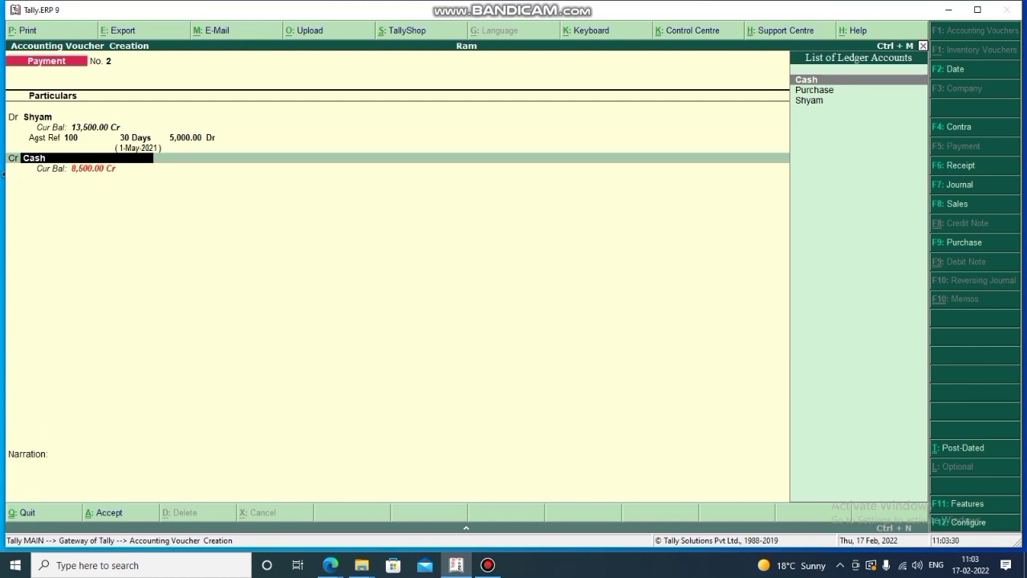
key(Return)
key(Return)
key(Return)
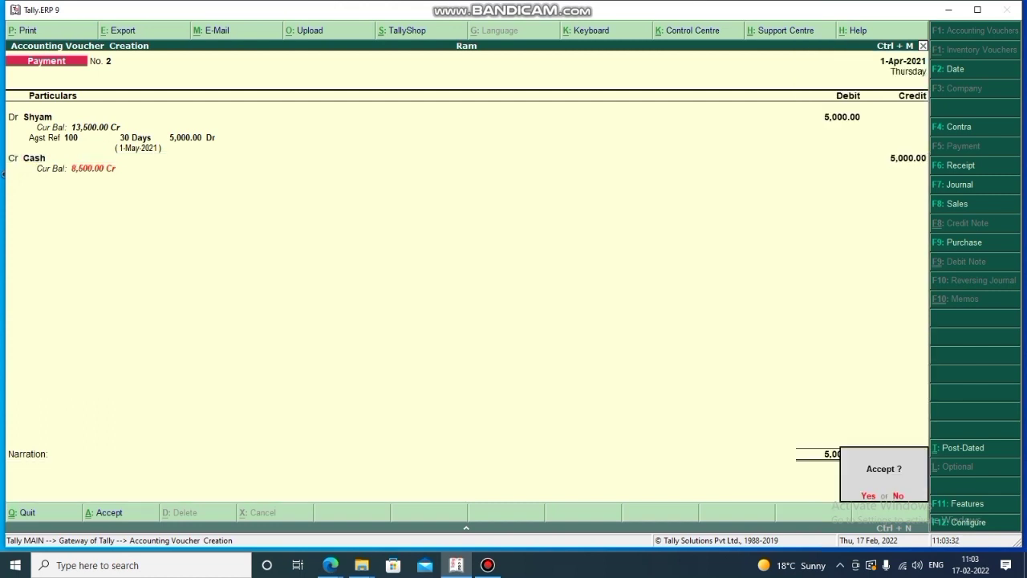
key(Return)
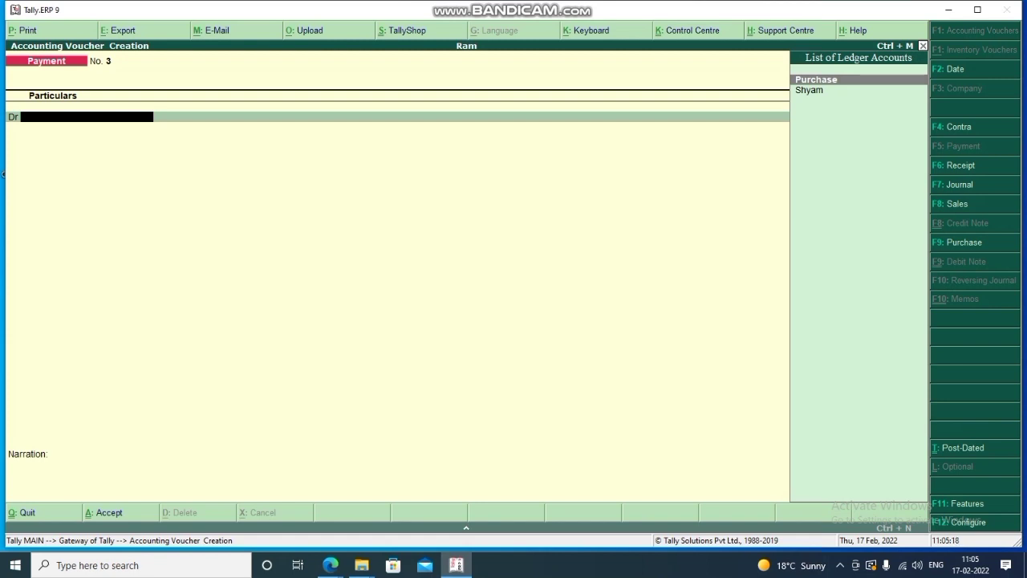
Quit the new Payment No. 3 screen back to the Gateway of Tally.
key(Escape)
key(y)
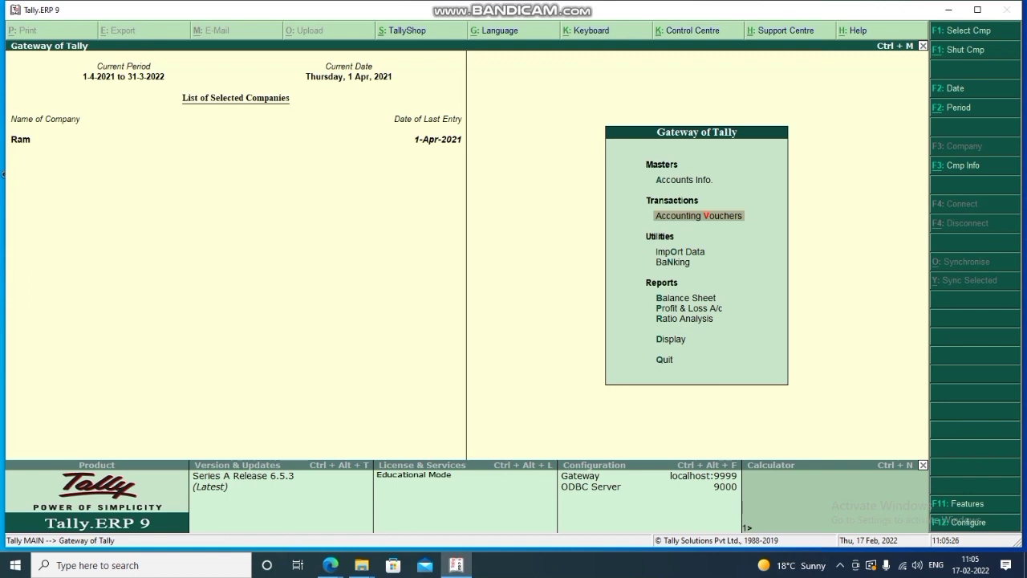
Show Bills Payable for Sundry Creditors via Display > Statements of Accounts > Outstandings > Payables.
key(Down)
key(Down)
key(Down)
key(Down)
key(Down)
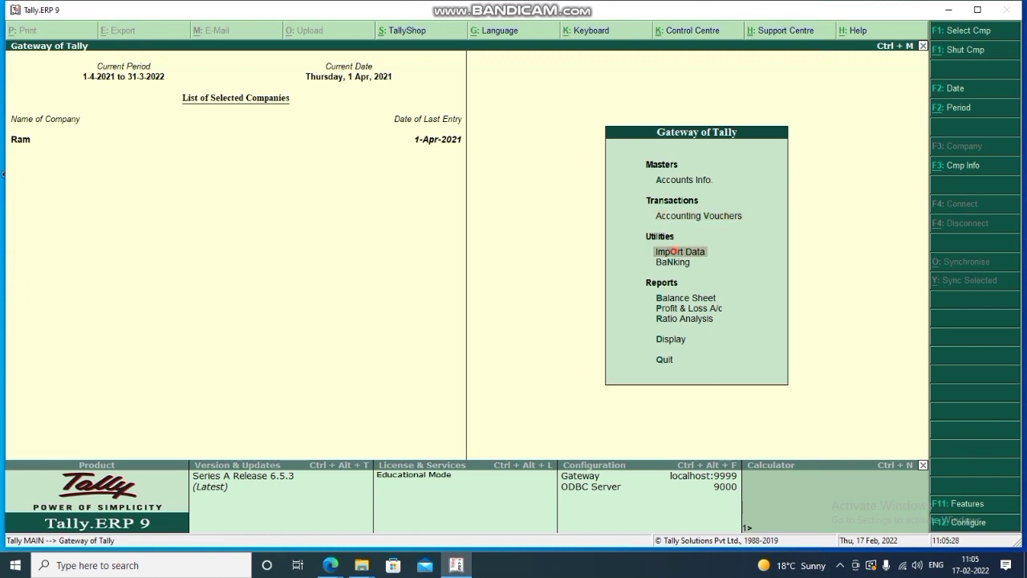
key(Down)
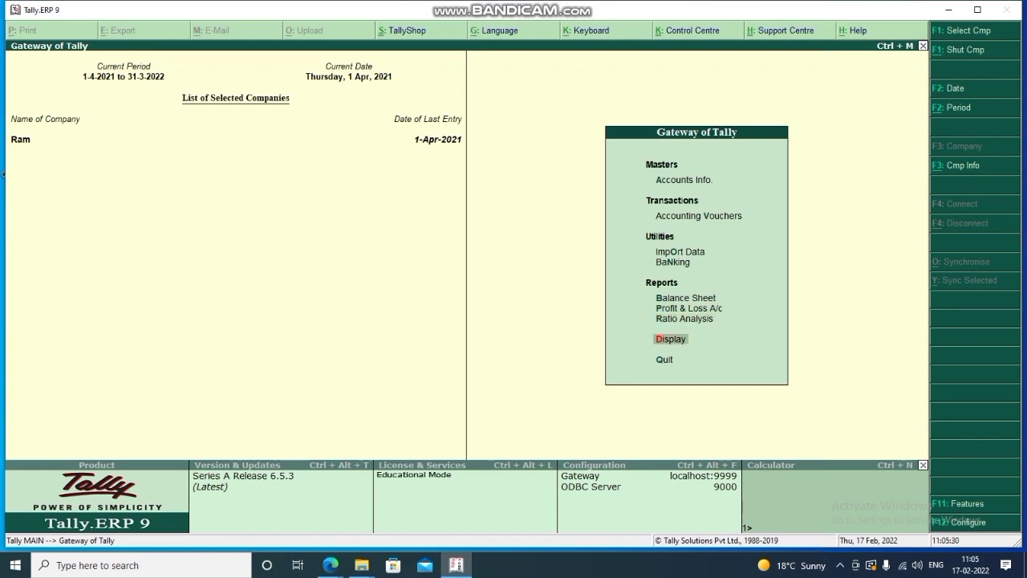
key(Down)
key(Up)
key(Return)
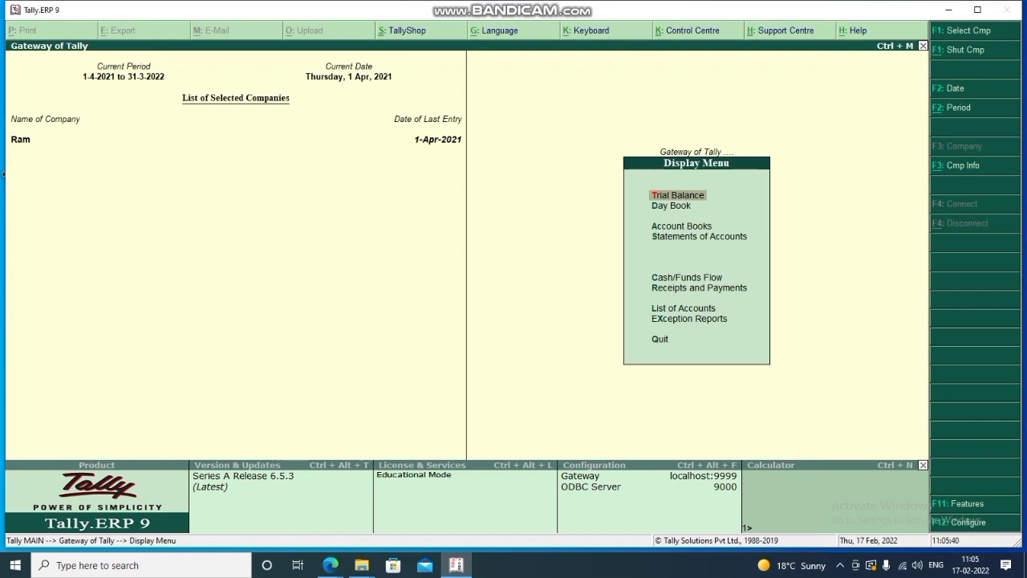
key(Down)
key(Down)
key(Down)
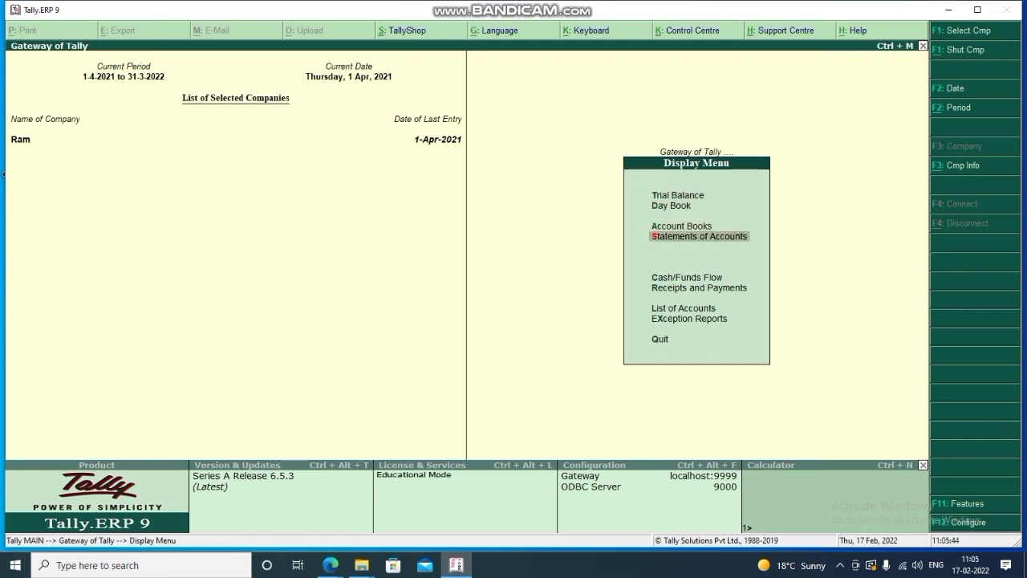
key(Return)
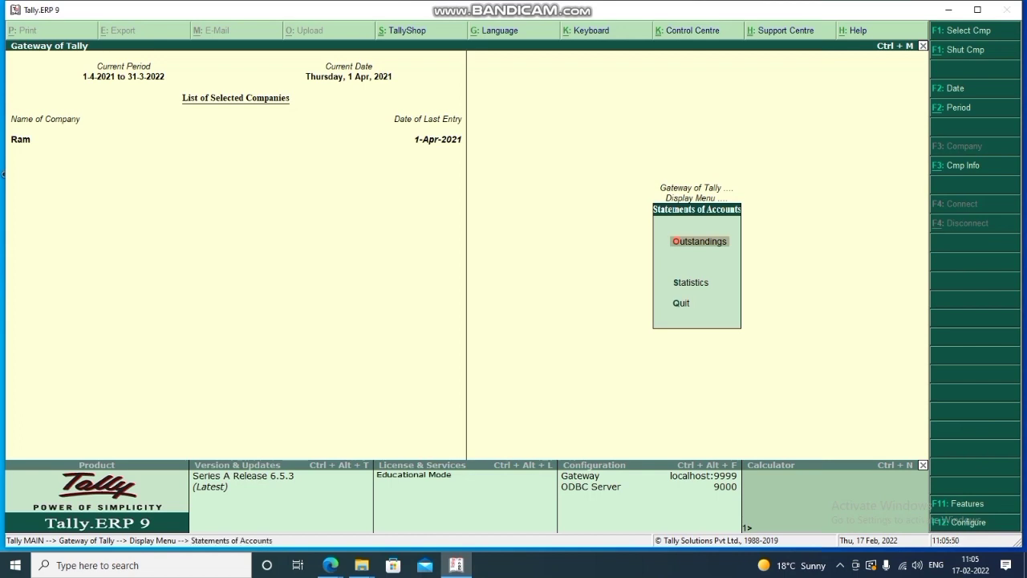
key(Return)
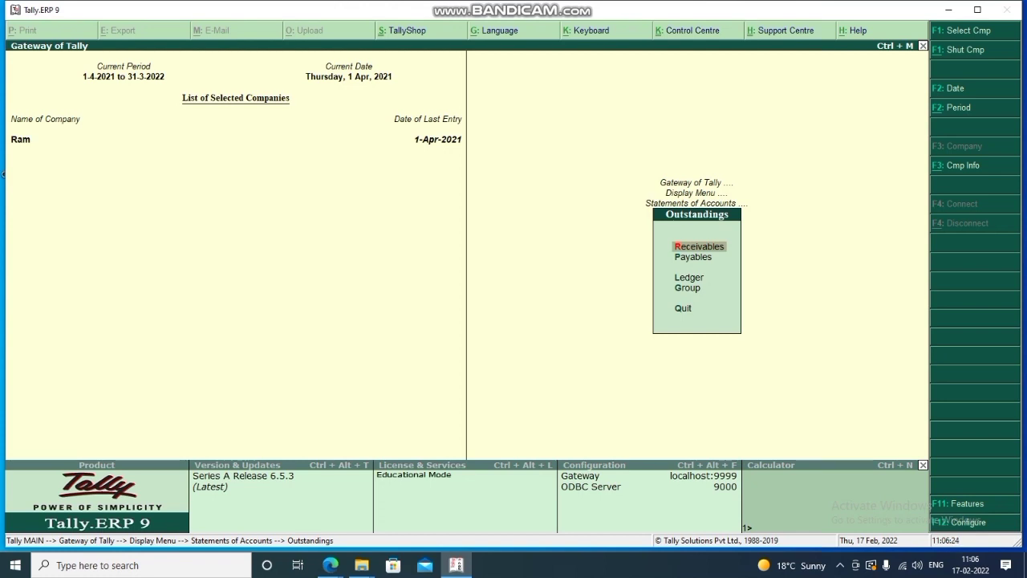
key(Down)
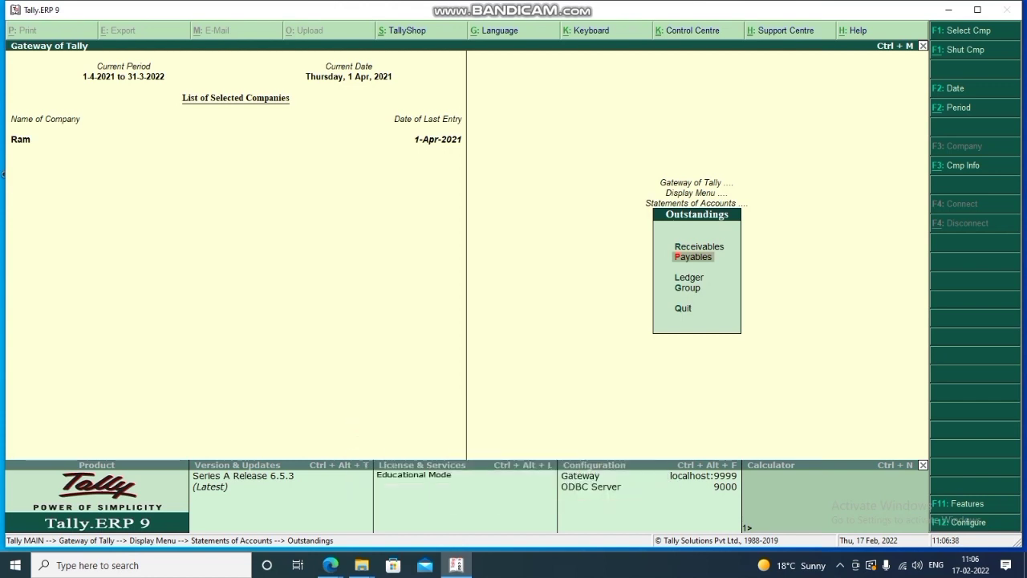
key(Return)
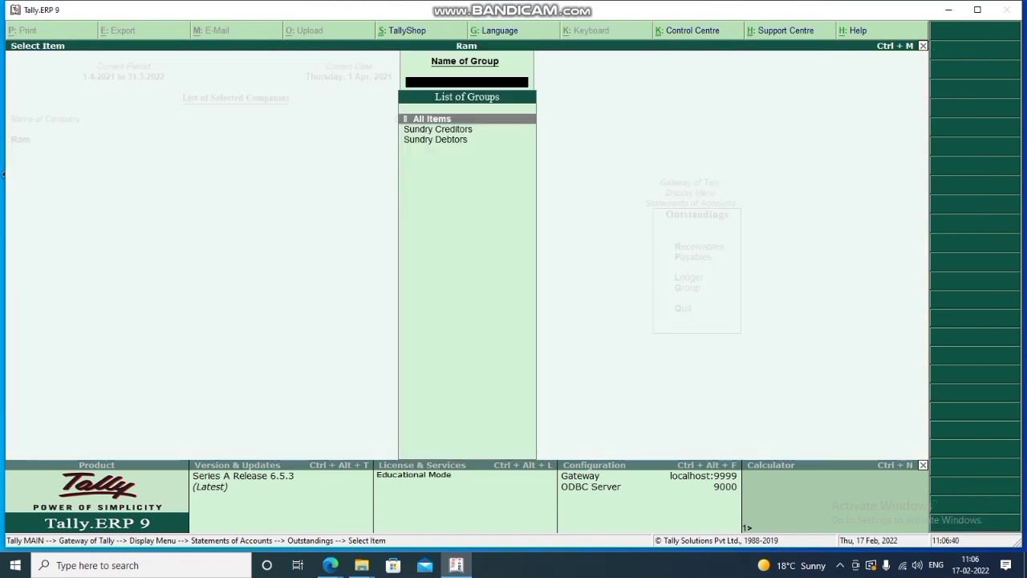
key(Down)
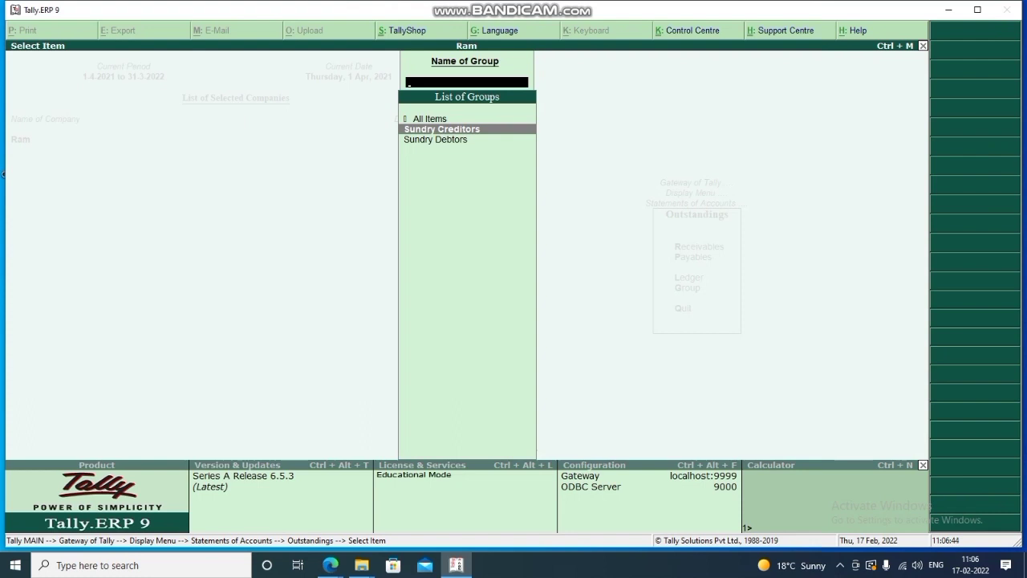
key(Return)
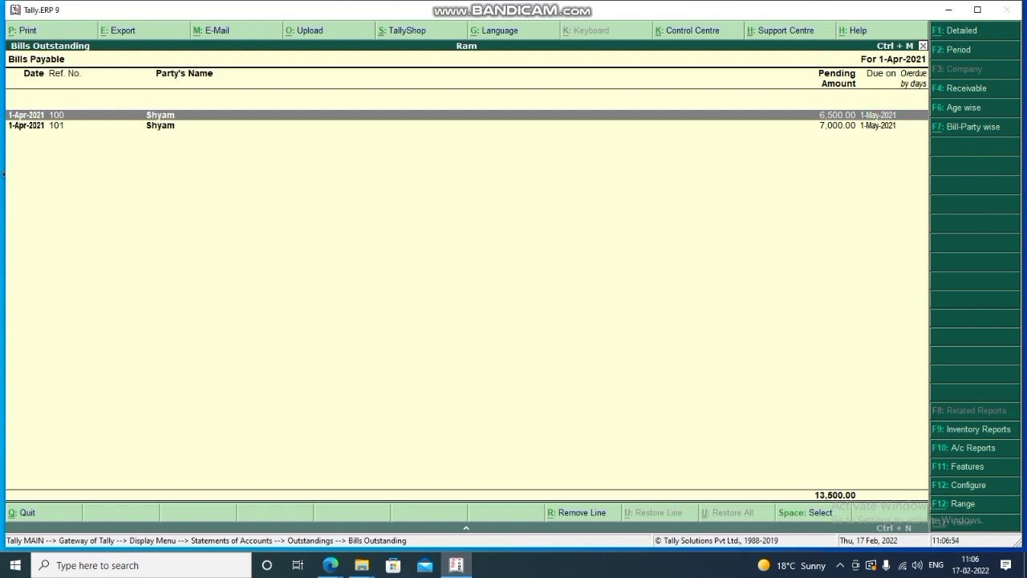
Expand the Bills Payable report to detailed view of each bill's entries, then close it.
key(alt+F1)
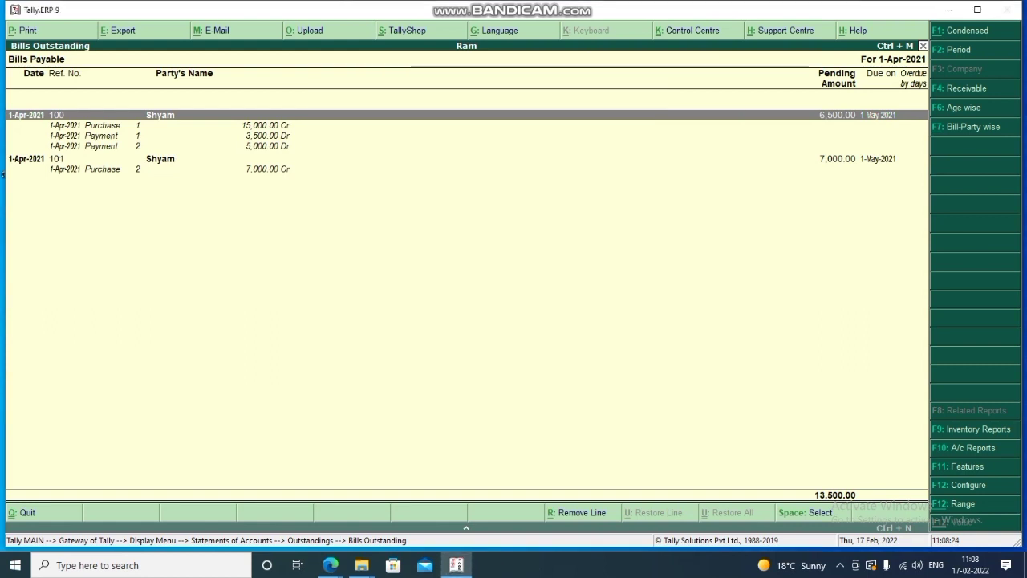
key(Escape)
key(Escape)
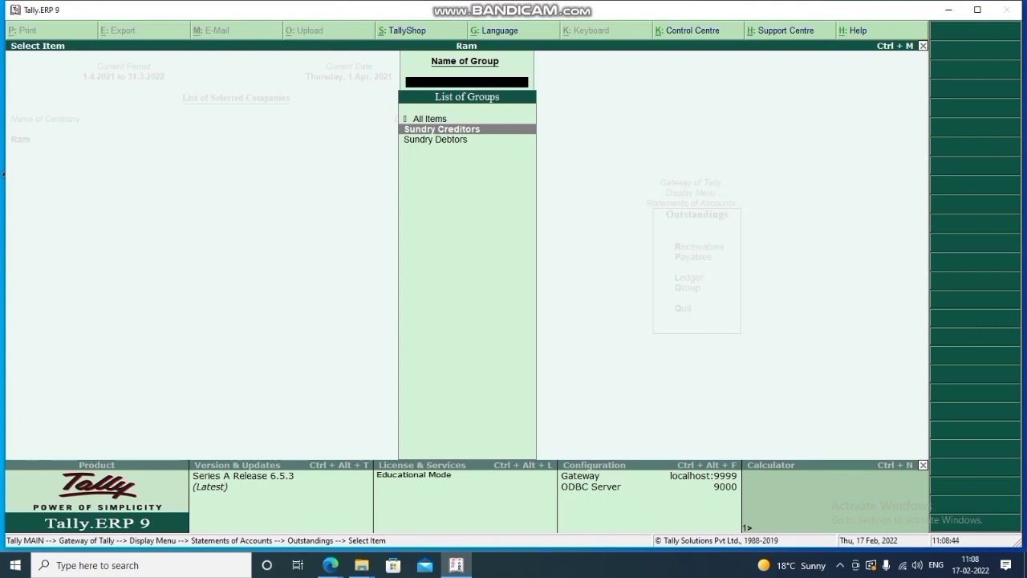
Back out of the group list to the Outstandings menu.
key(Escape)
key(Escape)
key(Escape)
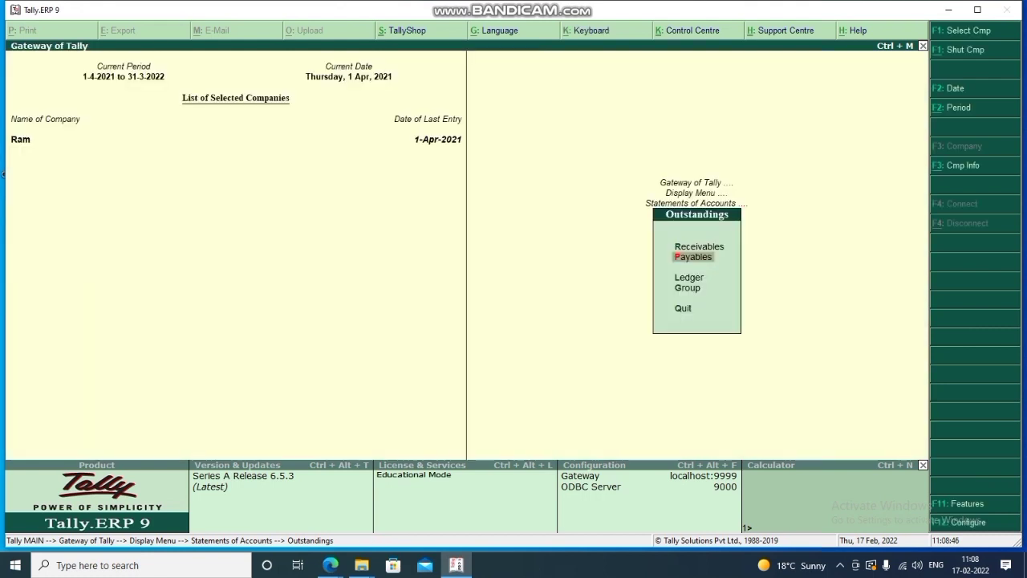
Go from the Gateway to single ledger creation under Accounts Info > Ledgers.
key(Escape)
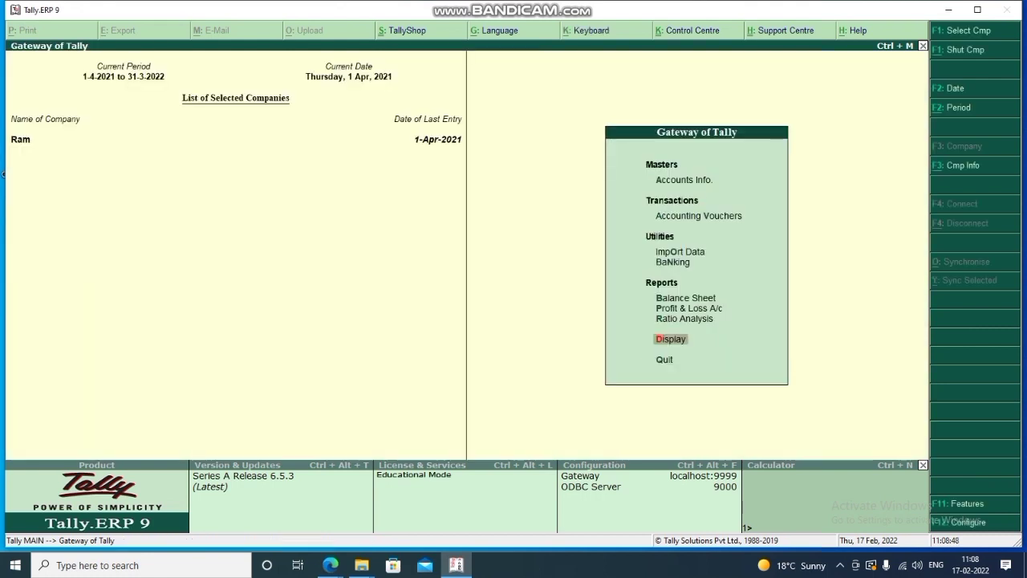
key(Up)
key(Up)
key(Up)
key(Up)
key(Up)
key(Up)
key(Up)
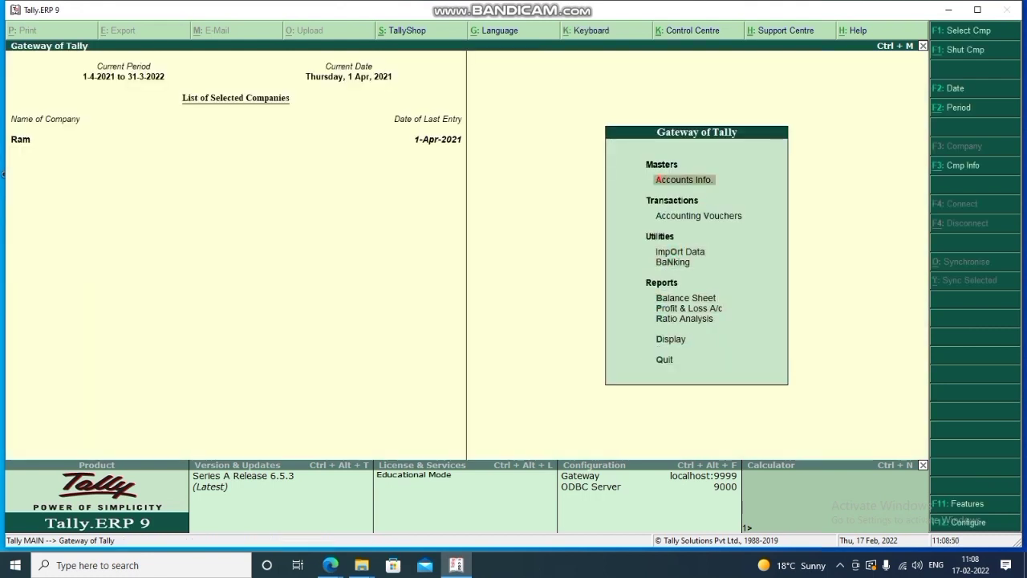
key(Return)
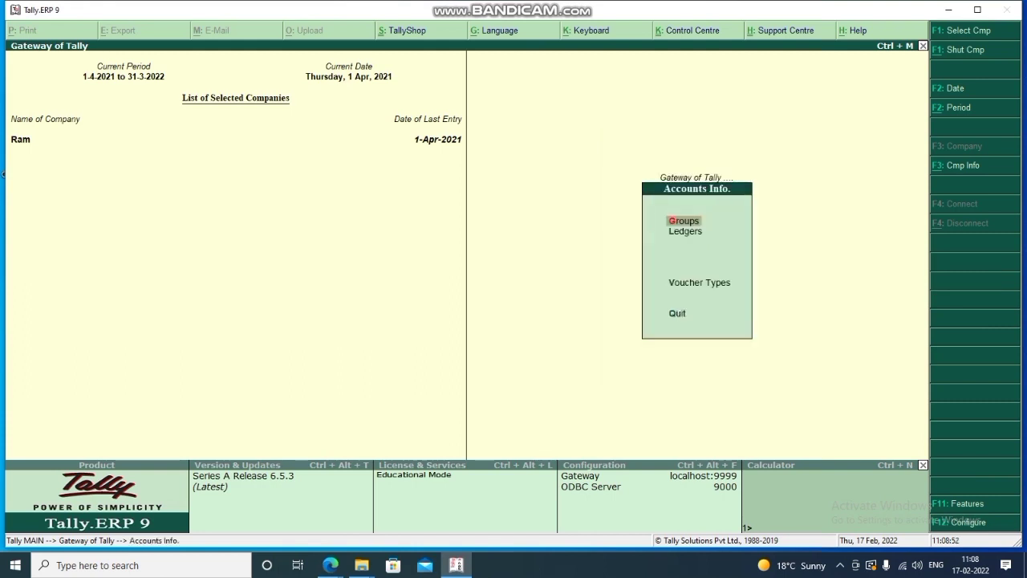
key(Down)
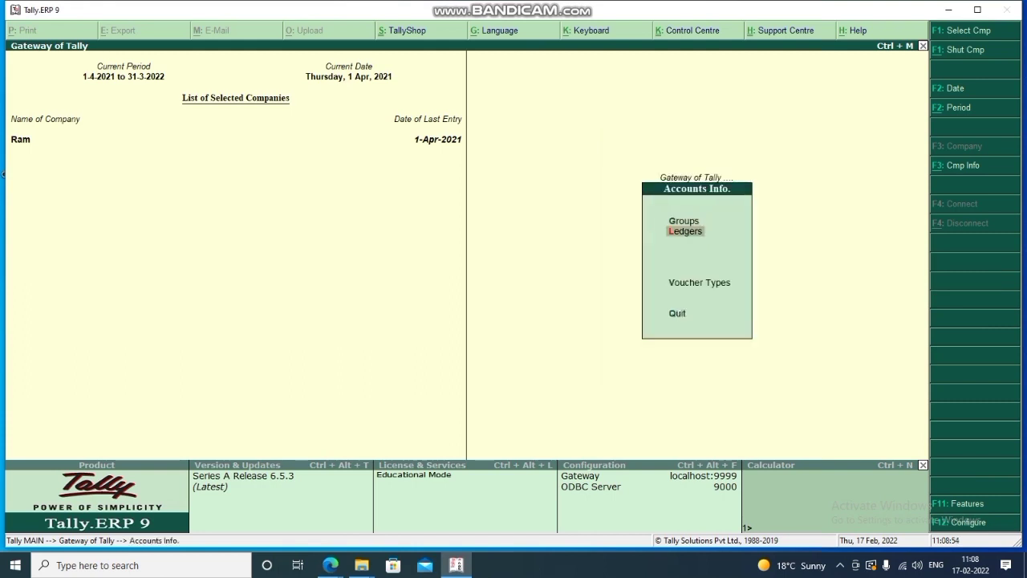
key(Return)
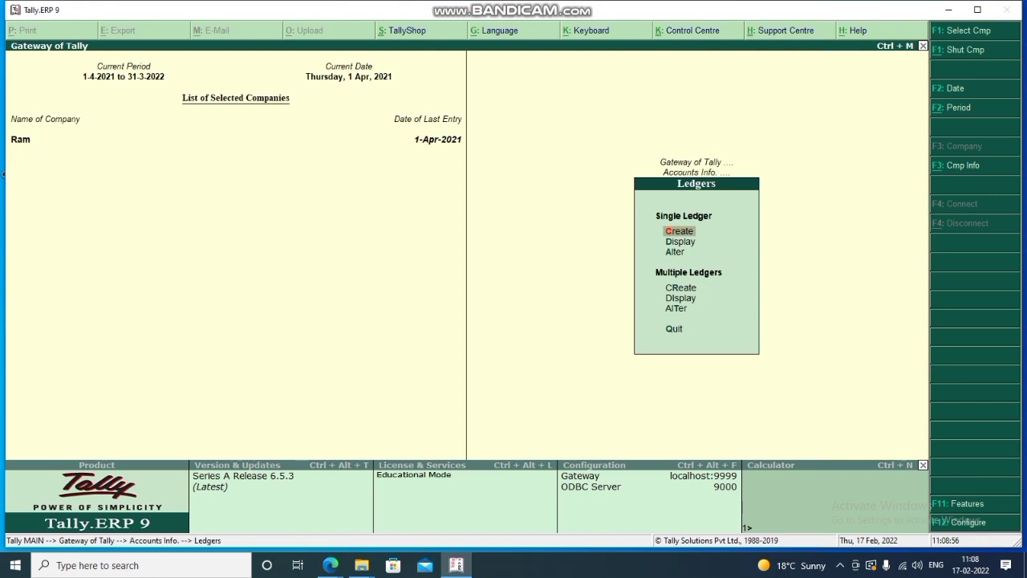
key(Down)
key(Up)
key(Return)
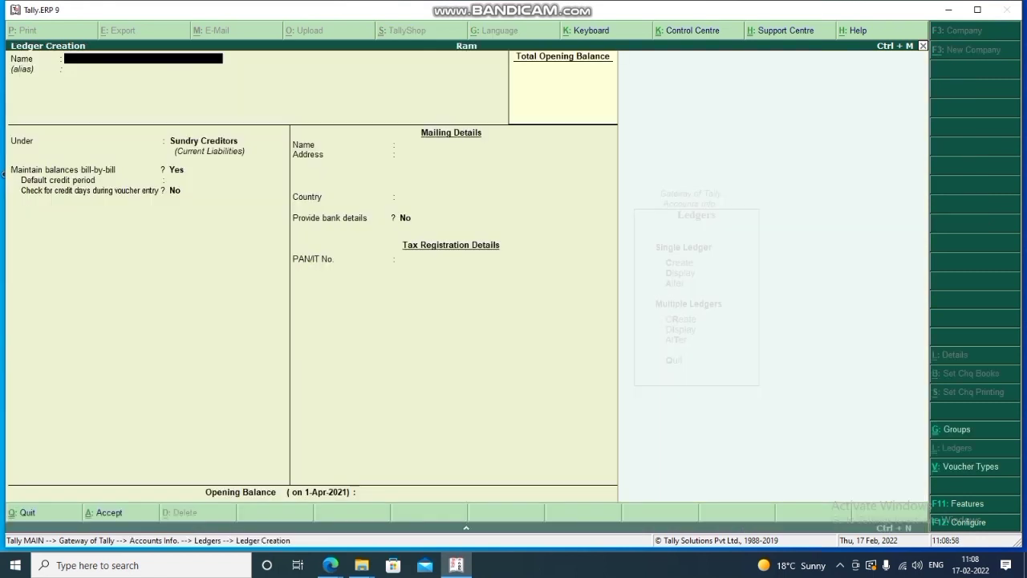
Create and save ledger 'Intrest' under Indirect Expenses, then return to the Gateway.
text(Intrest)
key(Return)
key(Return)
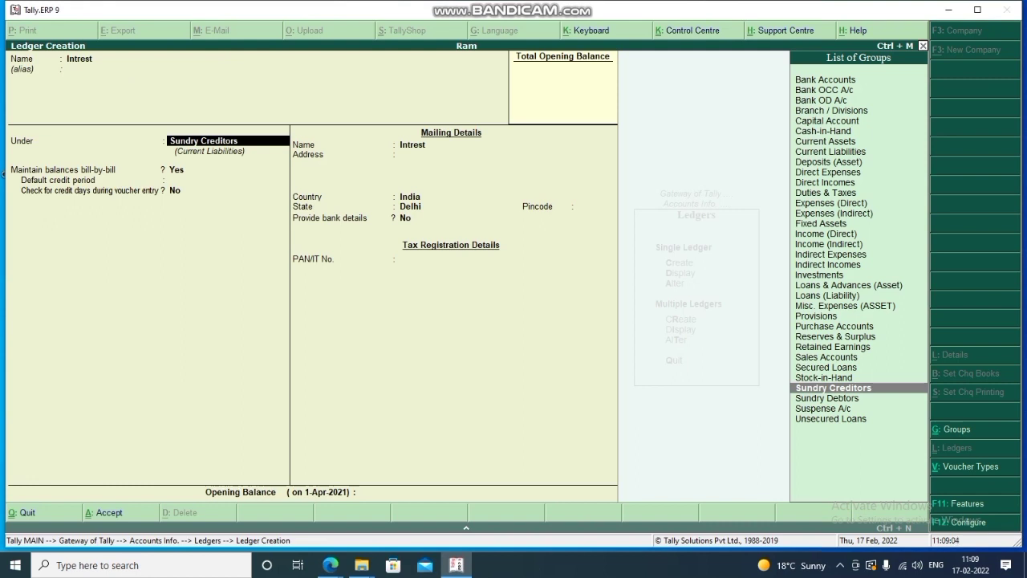
text(Ind)
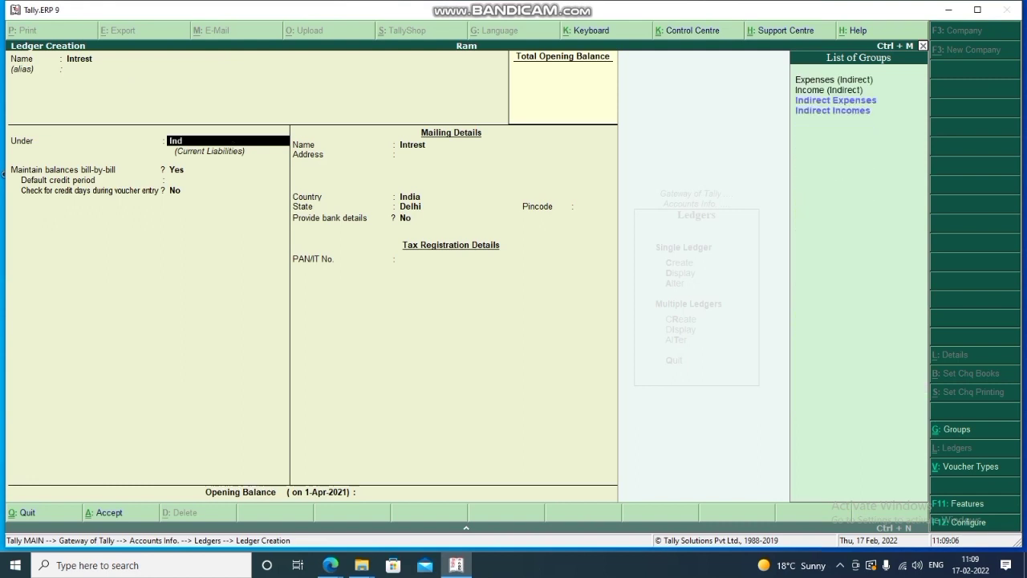
key(Up)
key(Return)
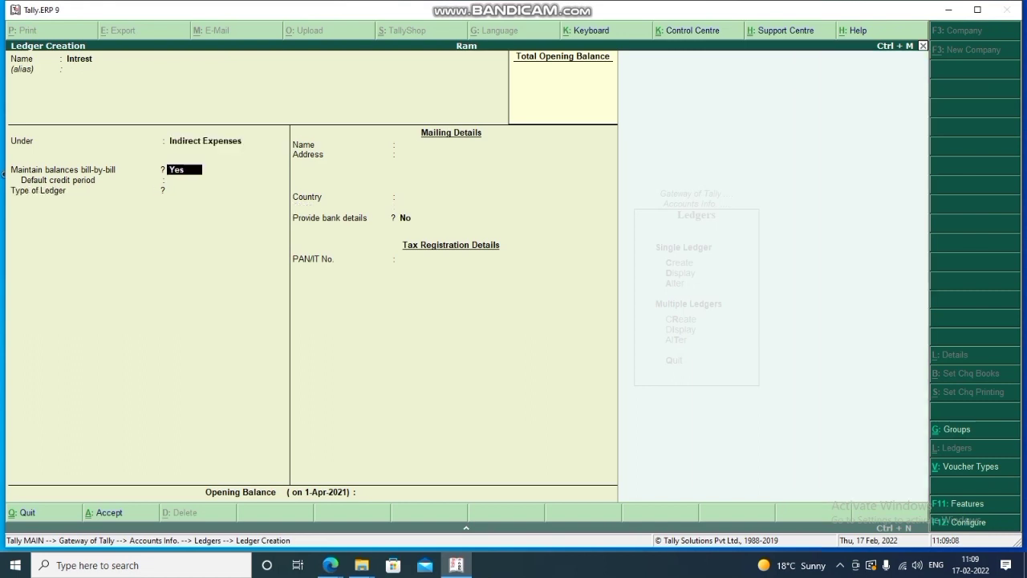
key(Return)
key(Return)
key(Return)
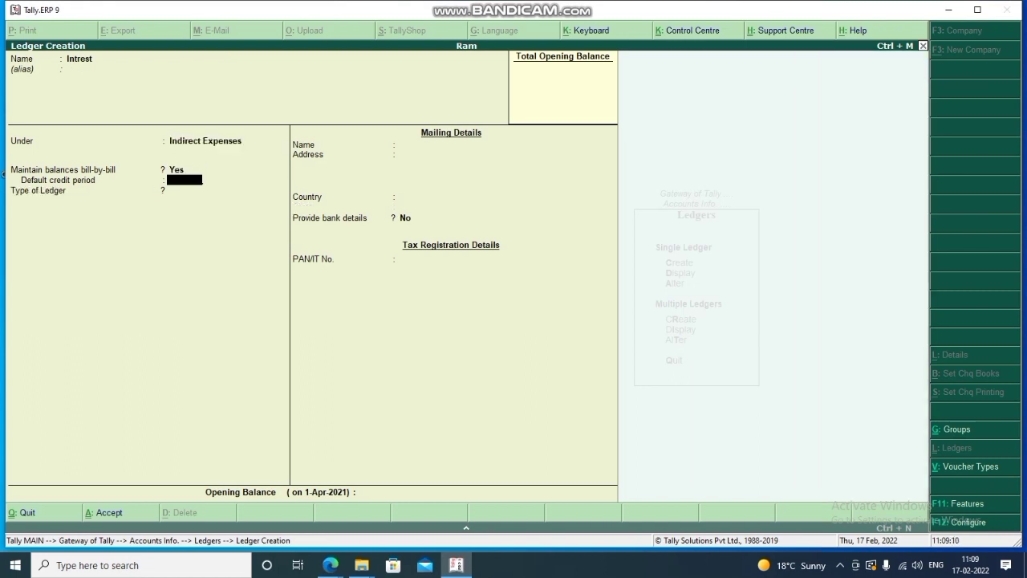
key(Return)
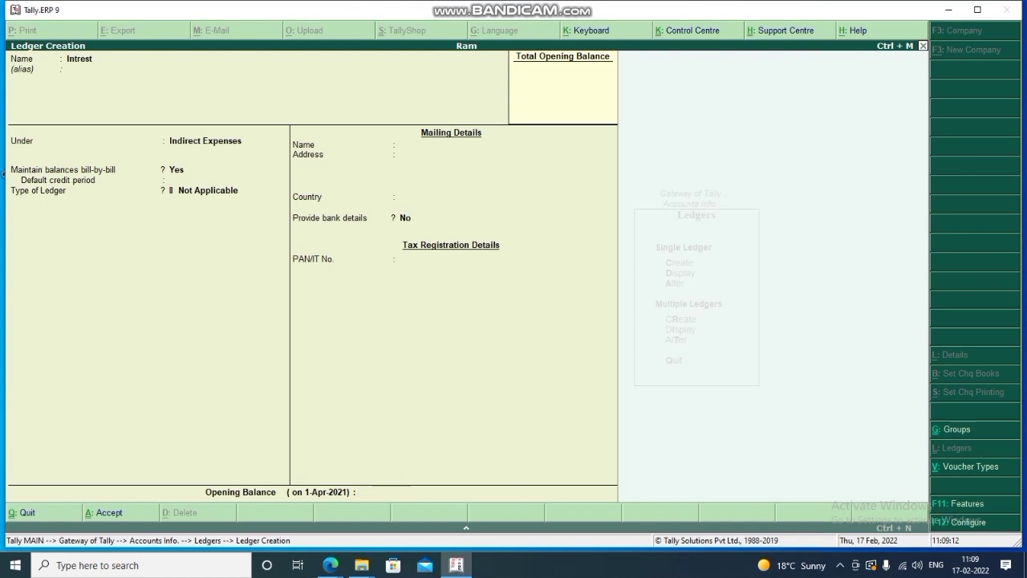
key(Return)
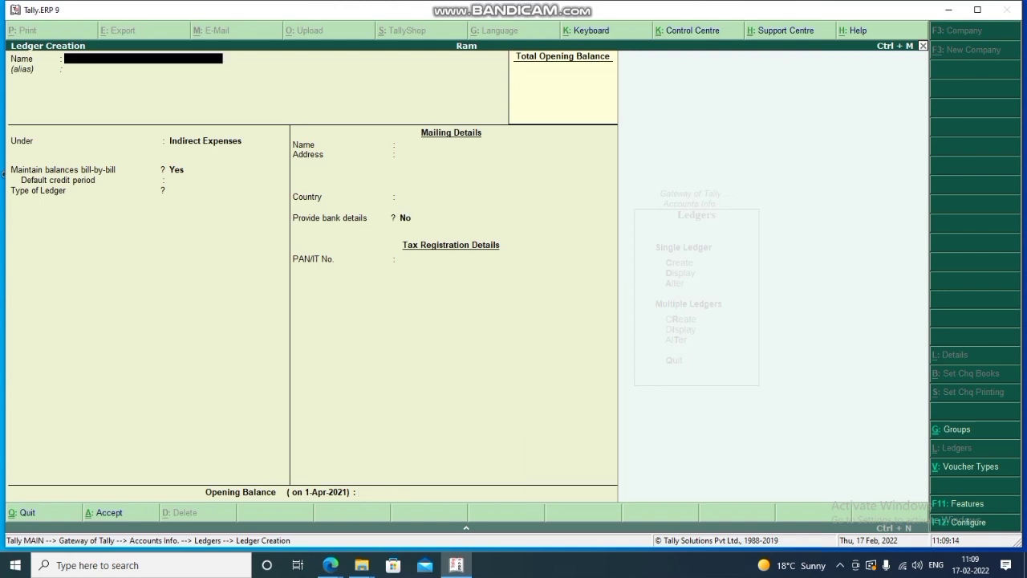
key(Escape)
key(Return)
key(Escape)
key(Escape)
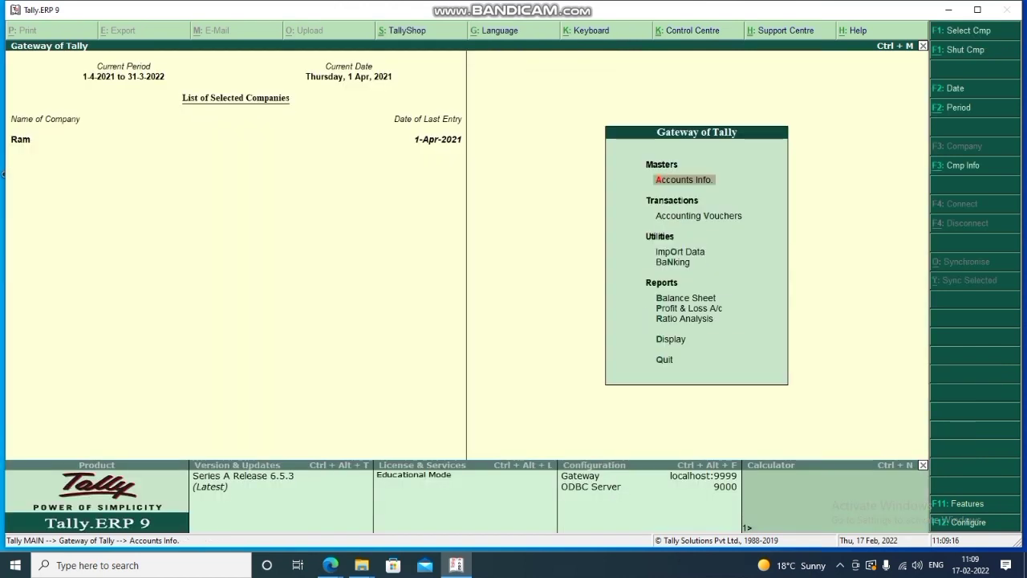
Start Payment voucher No. 3 debiting Shyam 13,500.
key(Down)
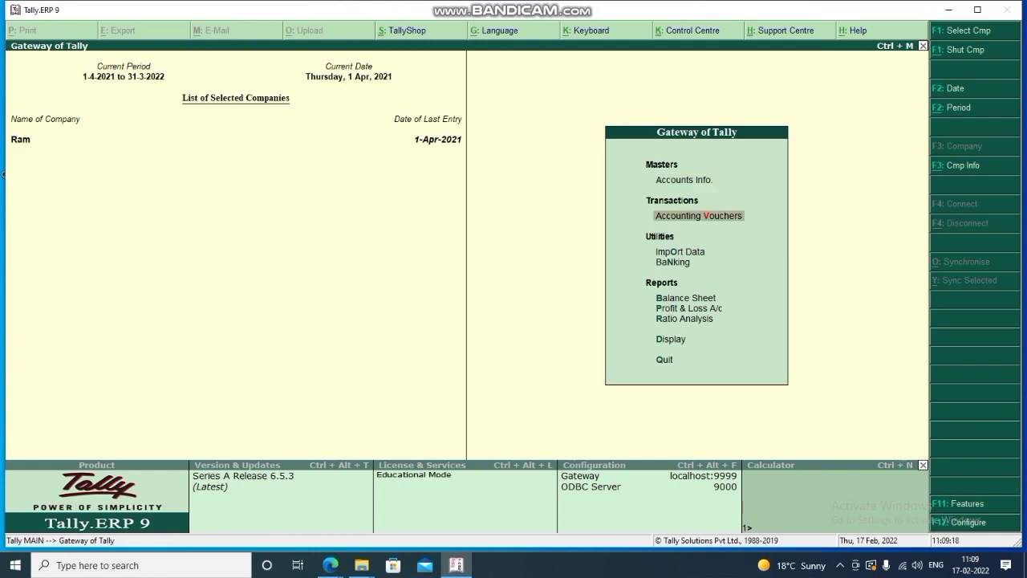
key(Return)
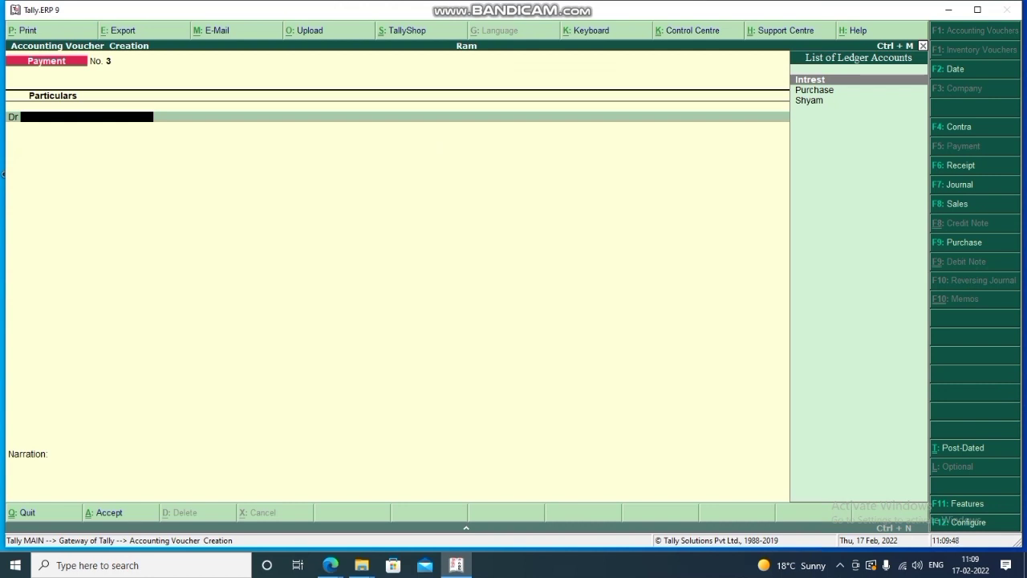
key(Down)
key(Down)
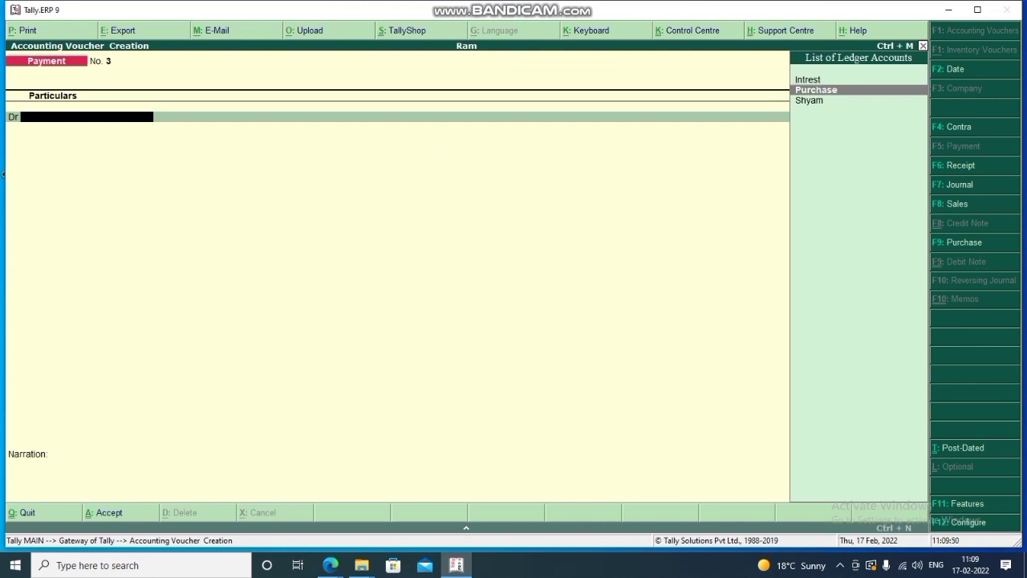
key(Return)
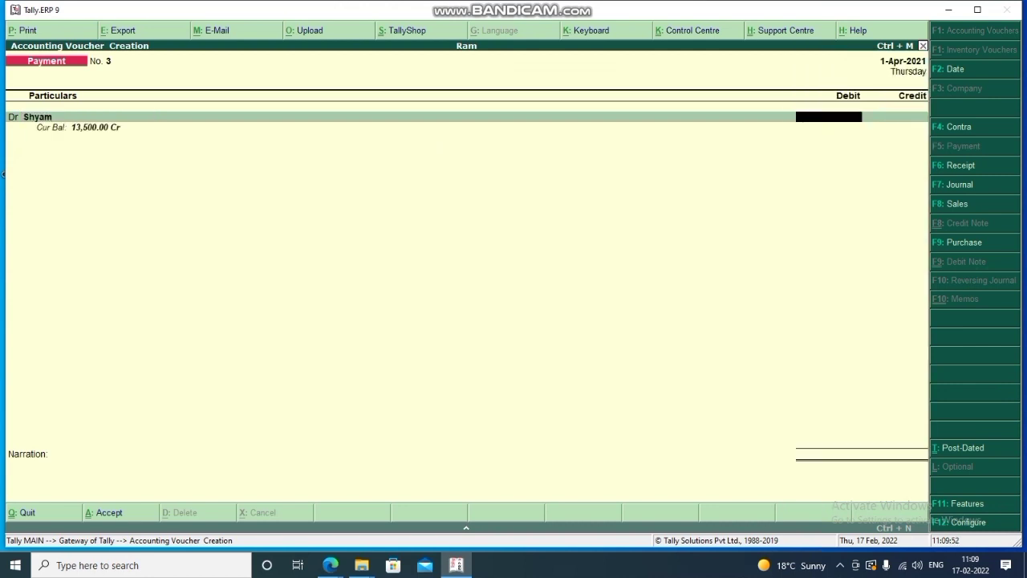
text(13500)
key(Return)
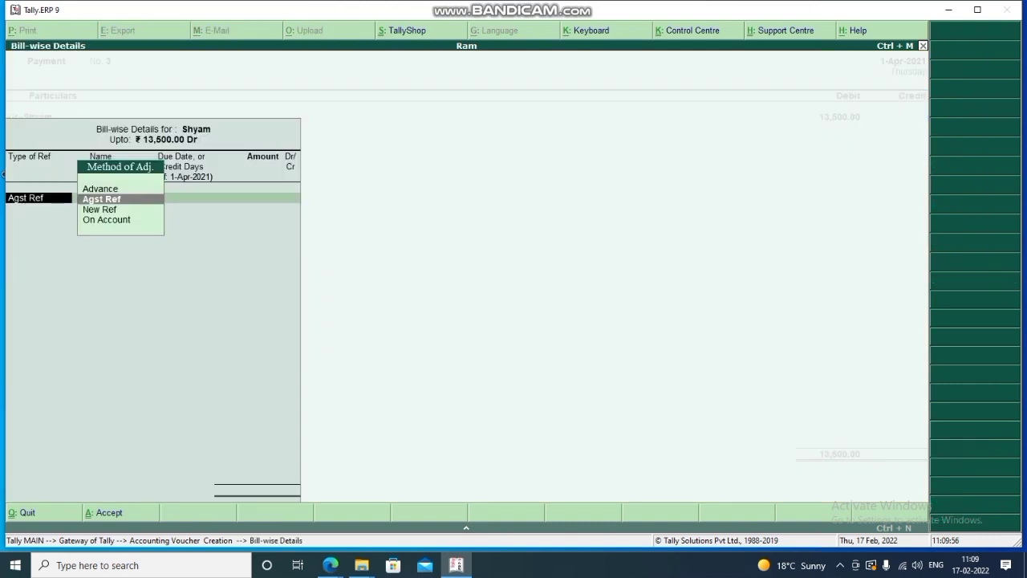
Allocate the 13,500 against bills 100 (6,500) and 101 (7,000).
key(Return)
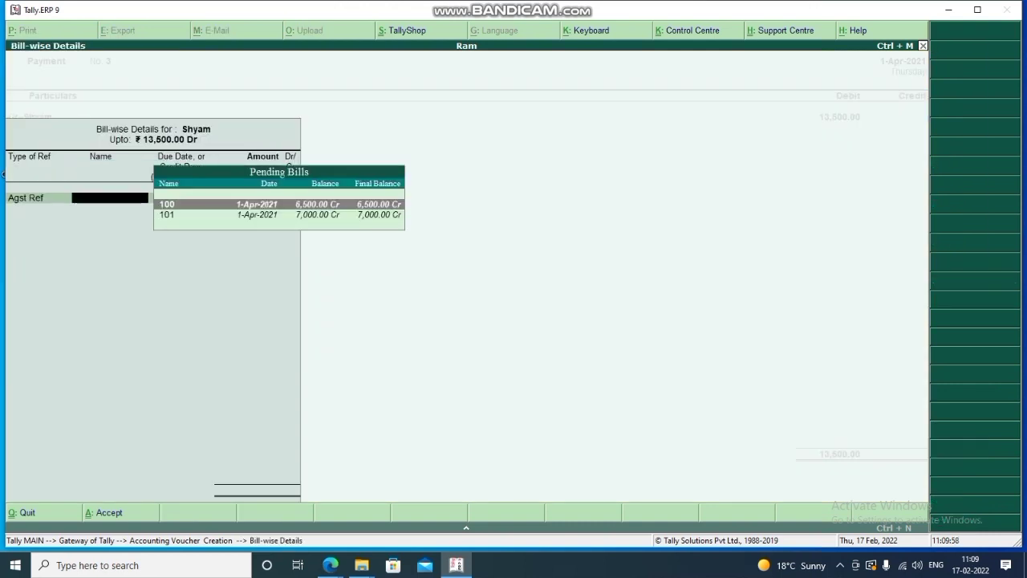
key(Return)
key(Return)
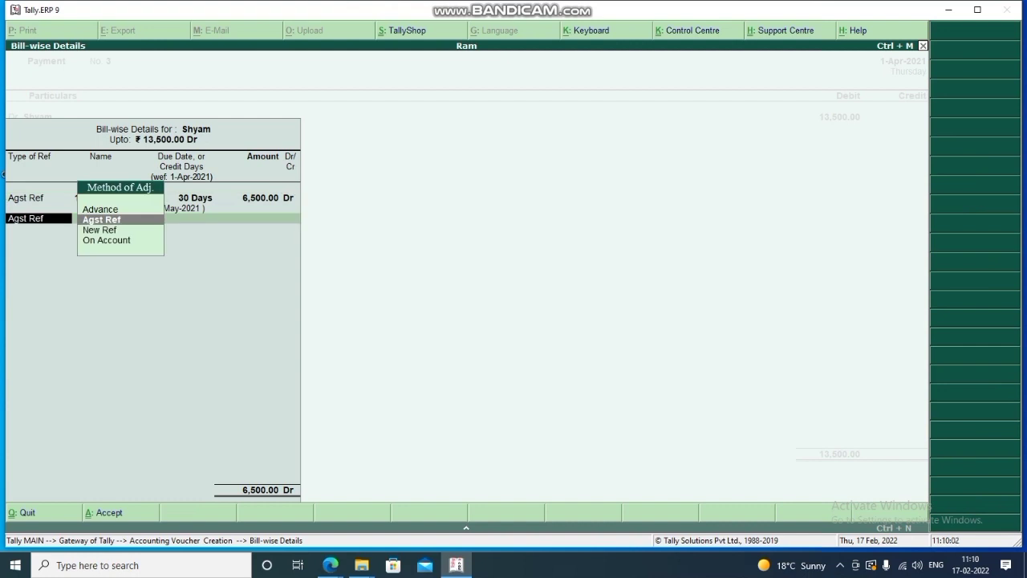
key(Return)
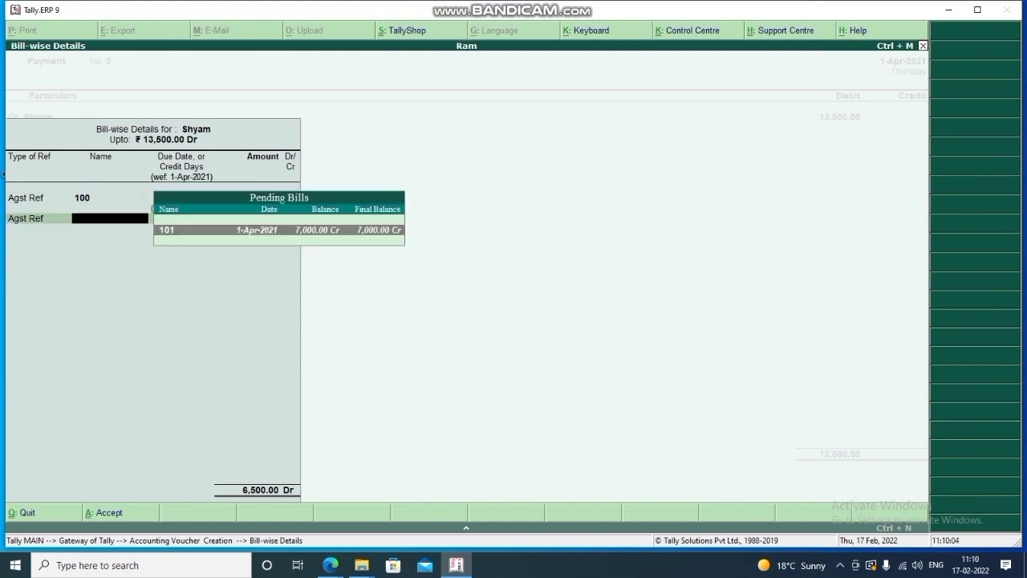
key(Return)
key(Return)
key(Return)
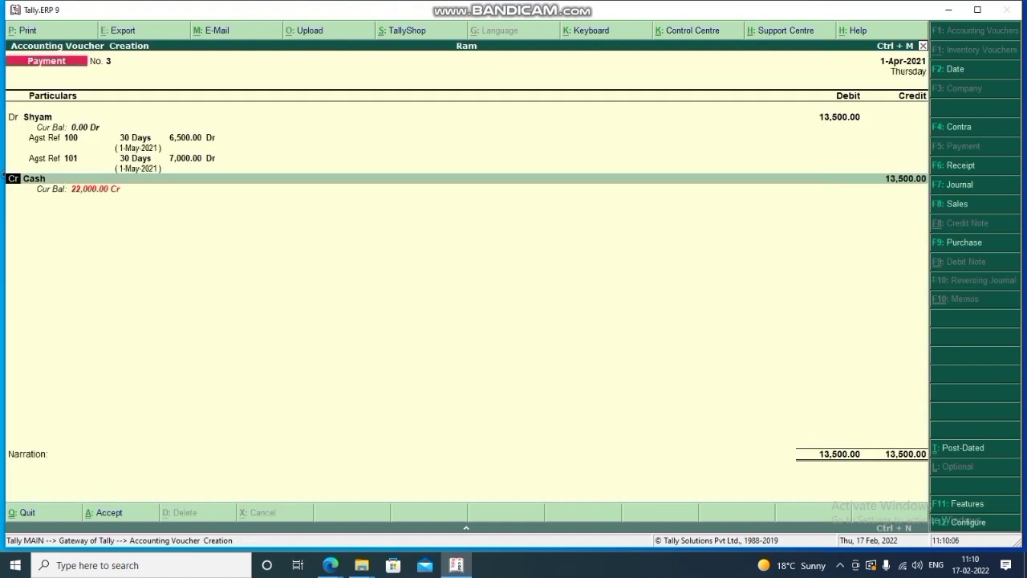
Add Intrest as a debit line and compute 13500*5/100 = 675 in the calculator.
text(dr)
key(Return)
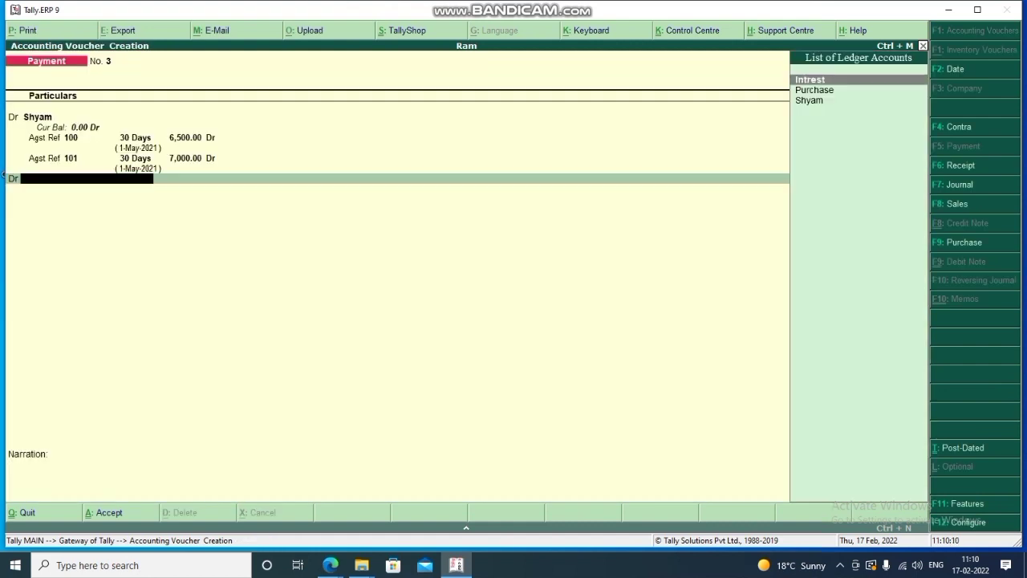
key(Return)
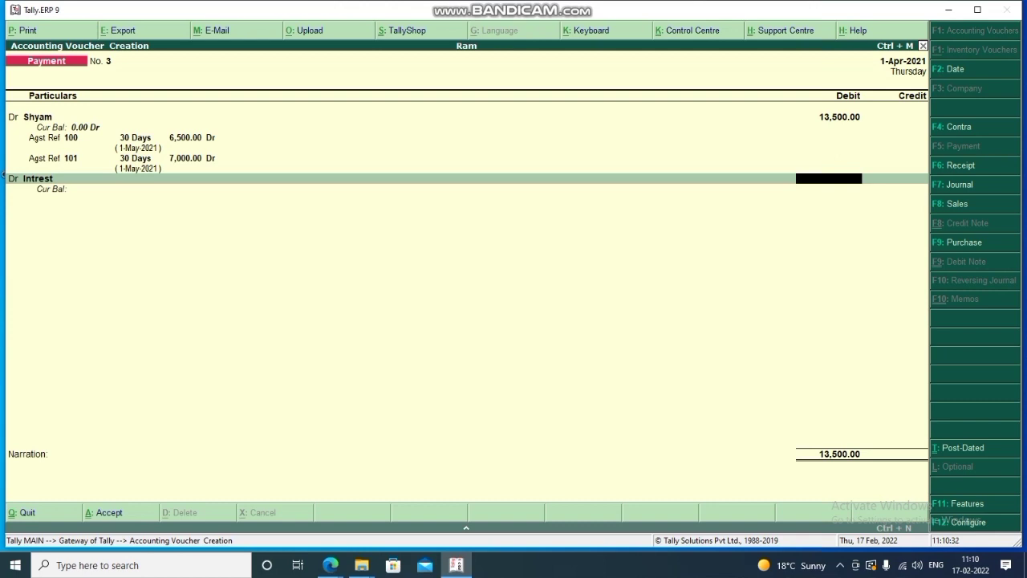
key(ctrl+n)
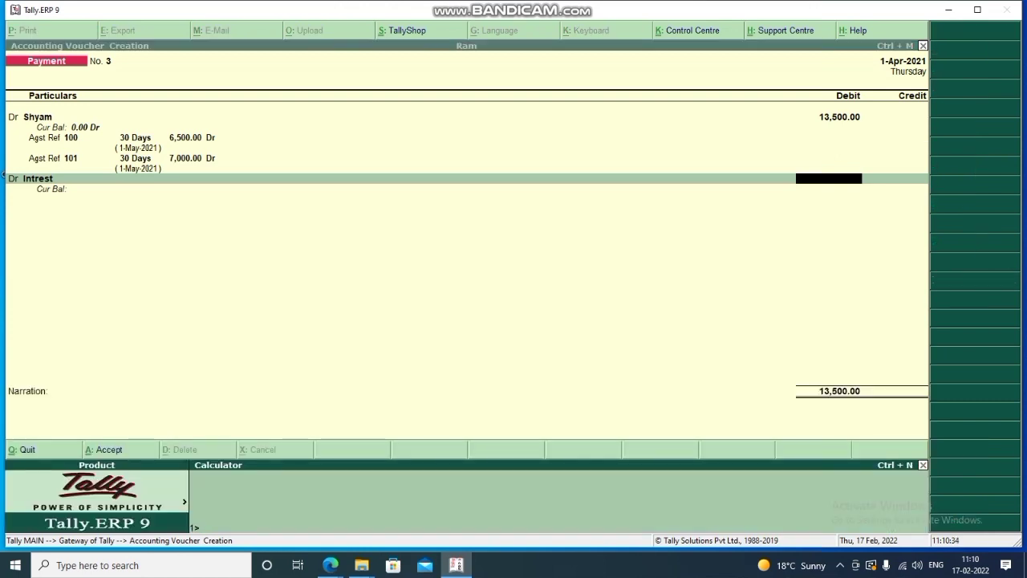
text(13500*5/100)
key(Return)
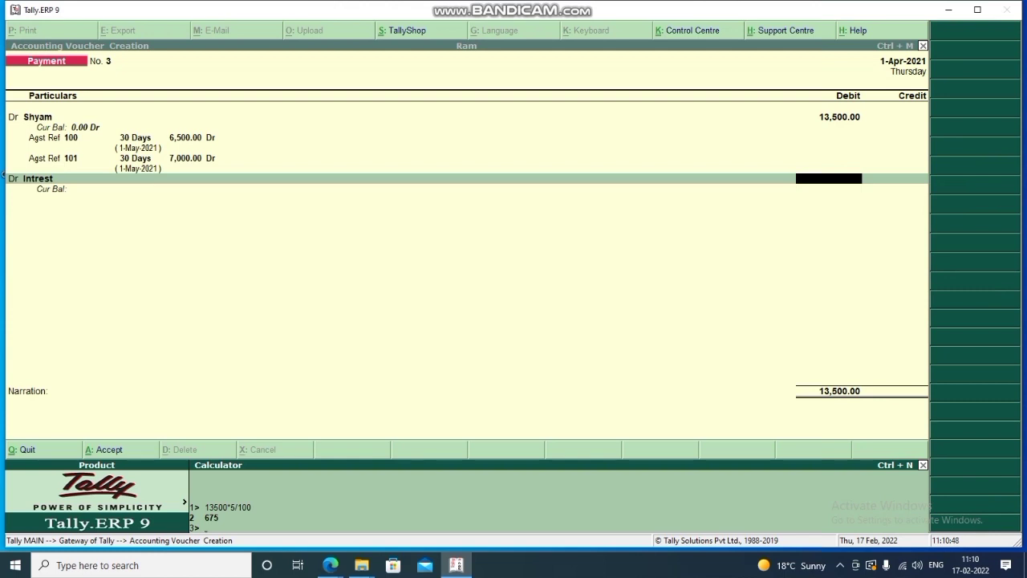
Debit Intrest 675 on account, credit Cash 14,175, and accept Payment No. 3.
key(ctrl+m)
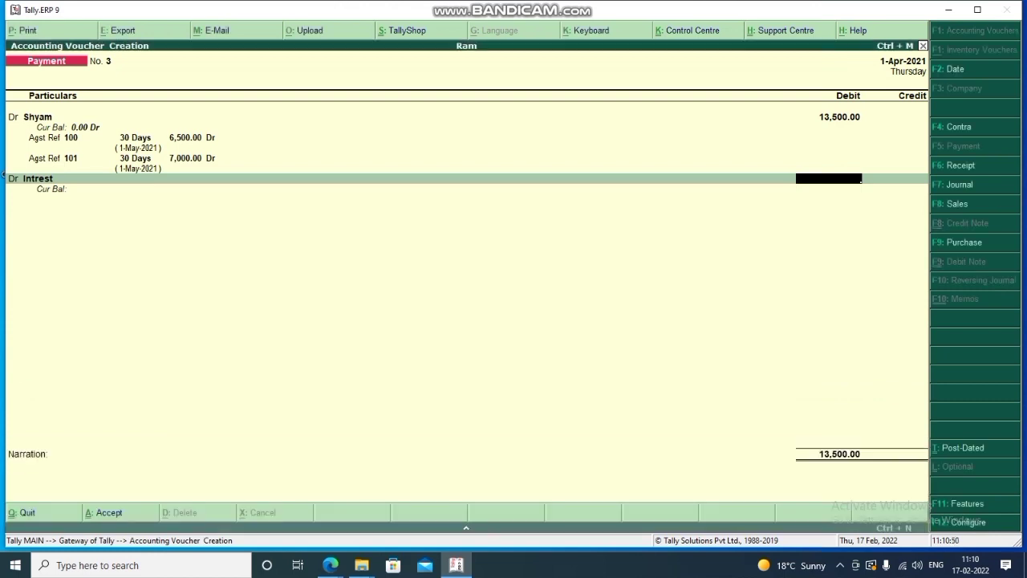
text(675)
key(Return)
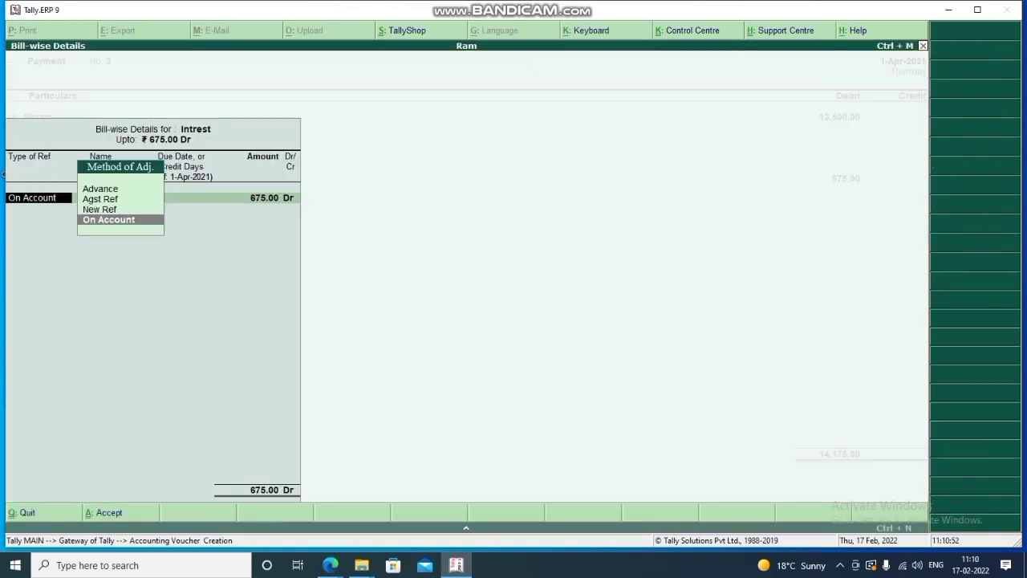
key(Return)
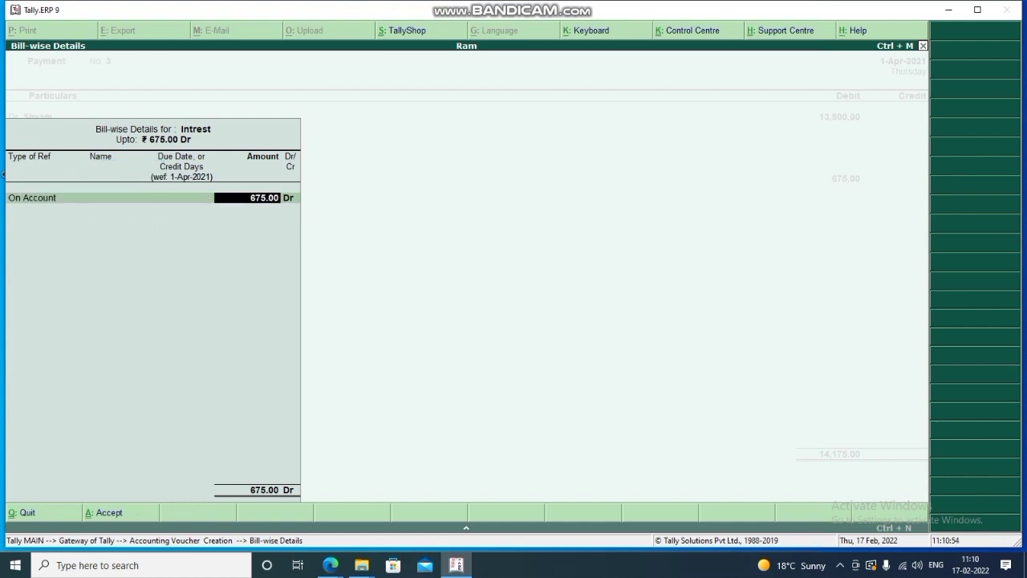
key(Return)
key(Return)
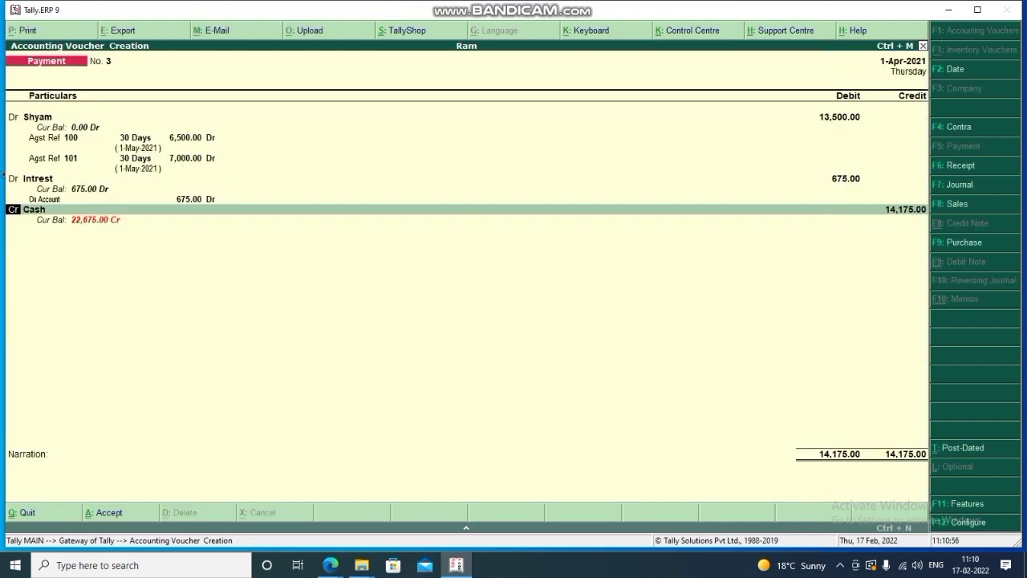
key(Return)
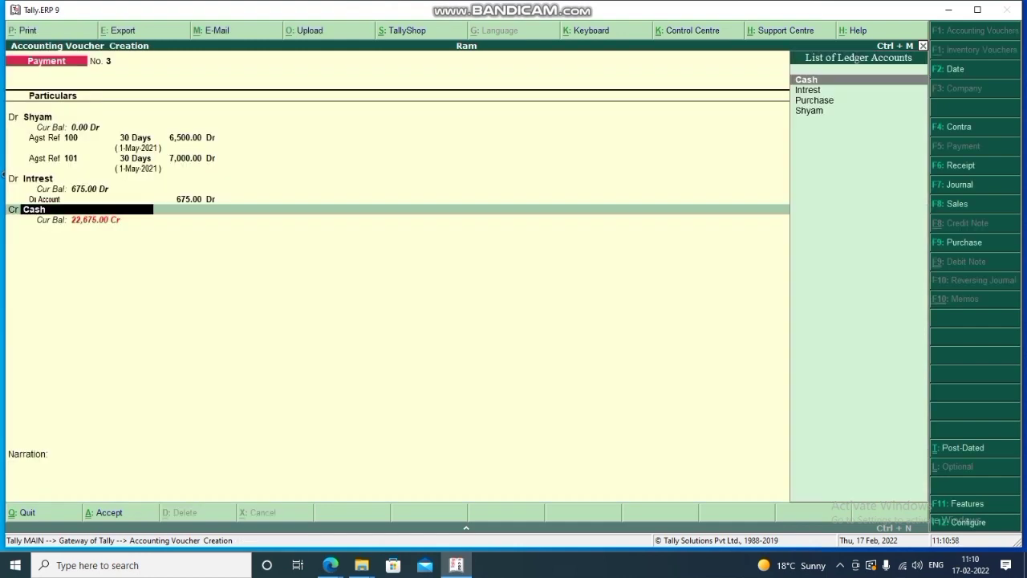
key(Return)
key(Return)
key(Return)
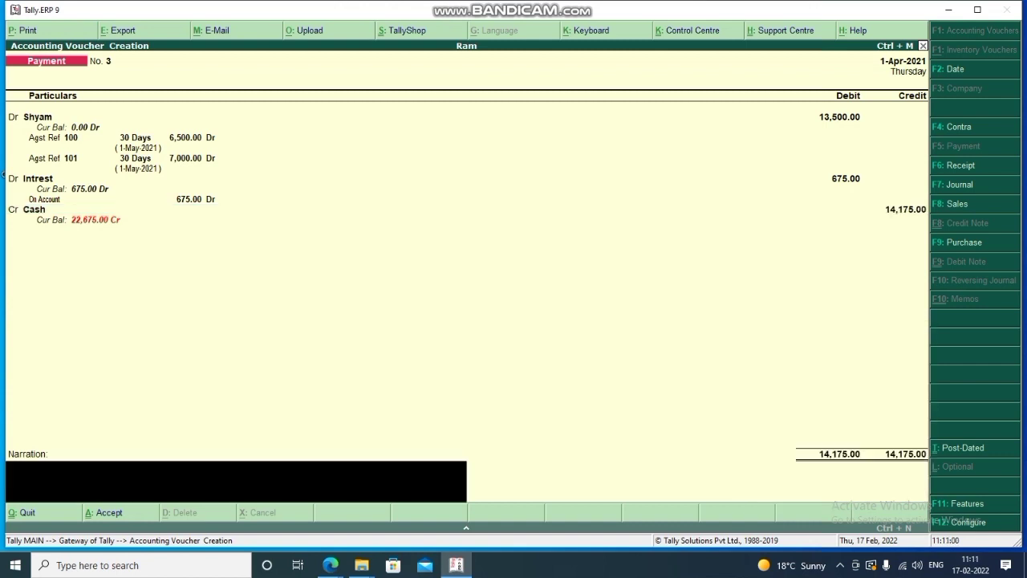
key(Return)
key(Return)
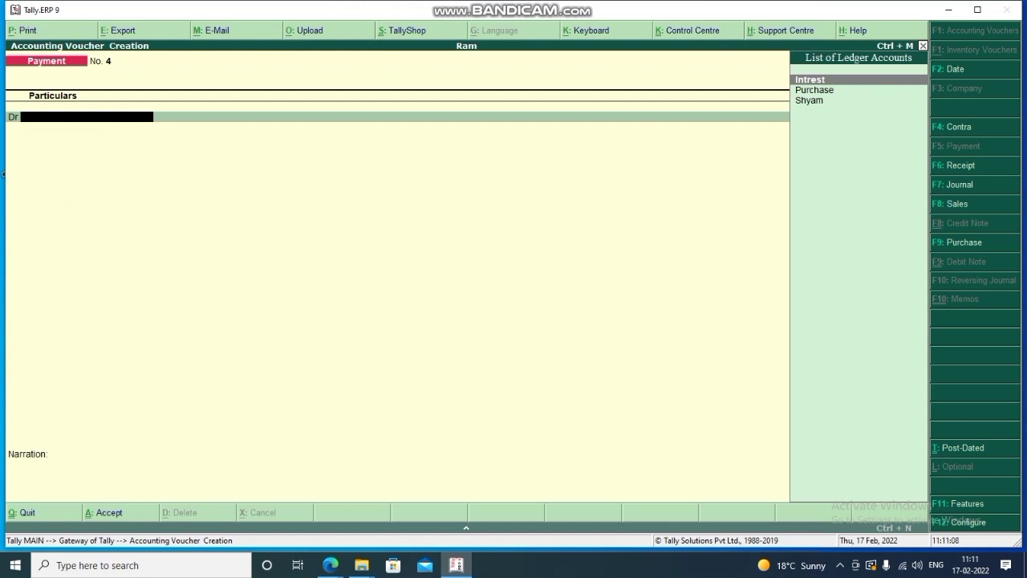
Show the Sundry Creditors Bills Payable outstandings report, confirming no pending bills remain.
key(Escape)
key(Return)
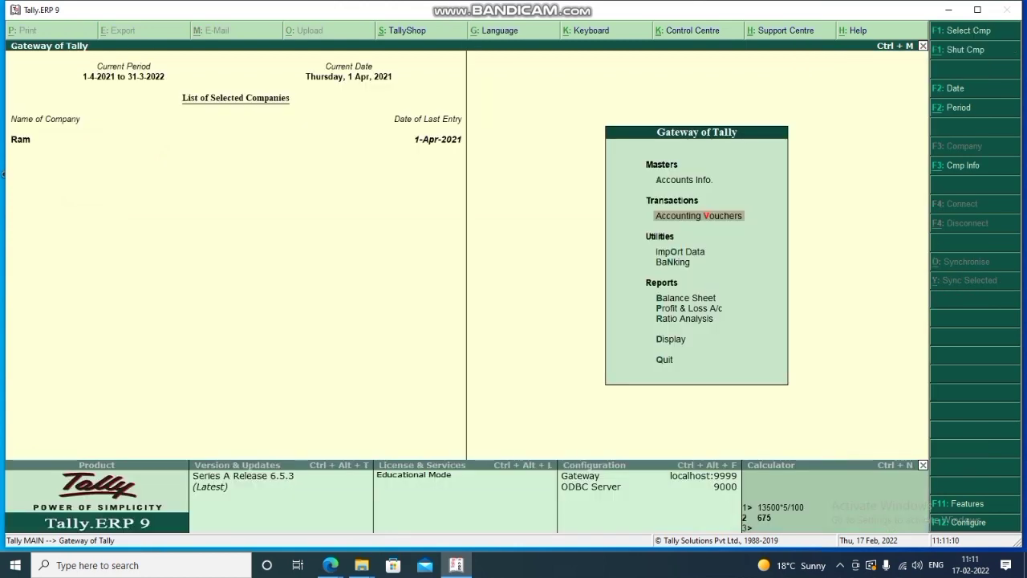
key(Down)
key(Down)
key(Down)
key(Down)
key(Down)
key(Down)
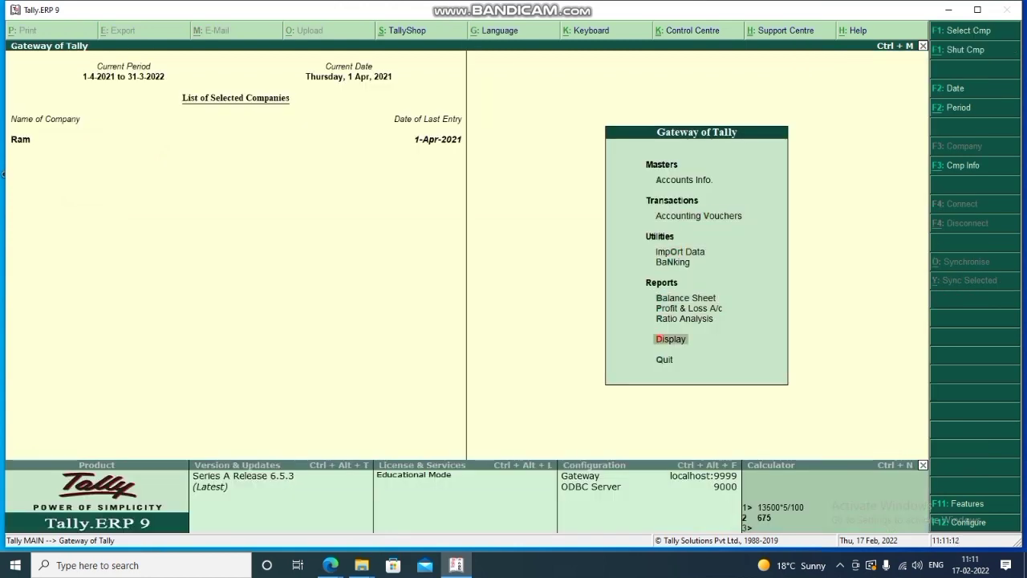
key(Return)
key(Down)
key(Down)
key(Down)
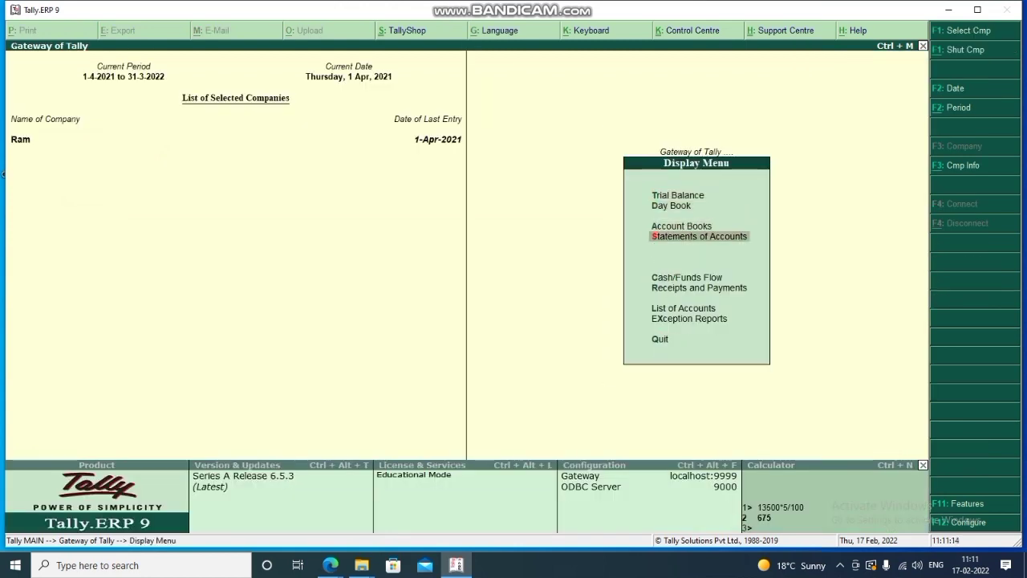
key(Return)
key(Return)
key(Down)
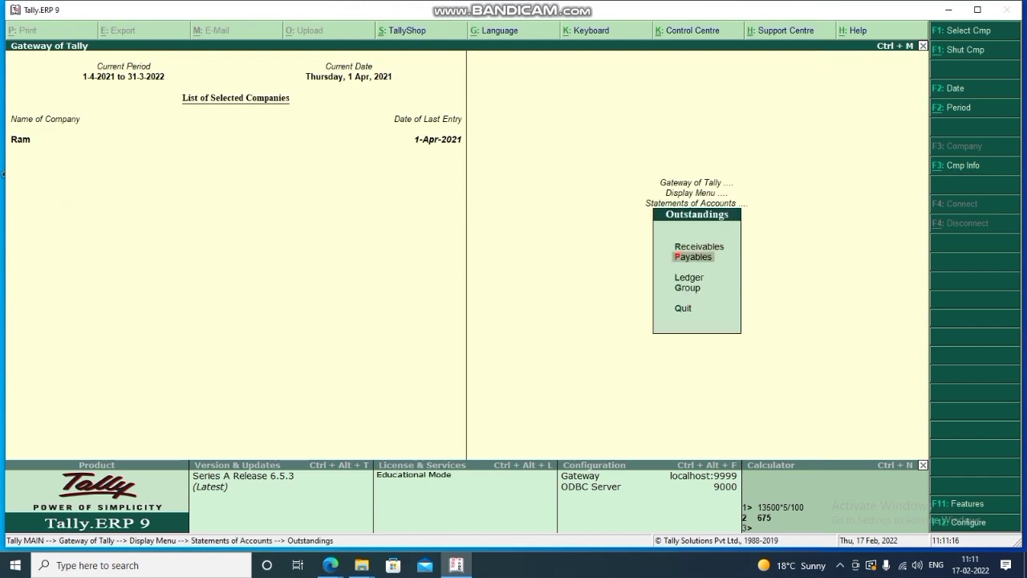
key(g)
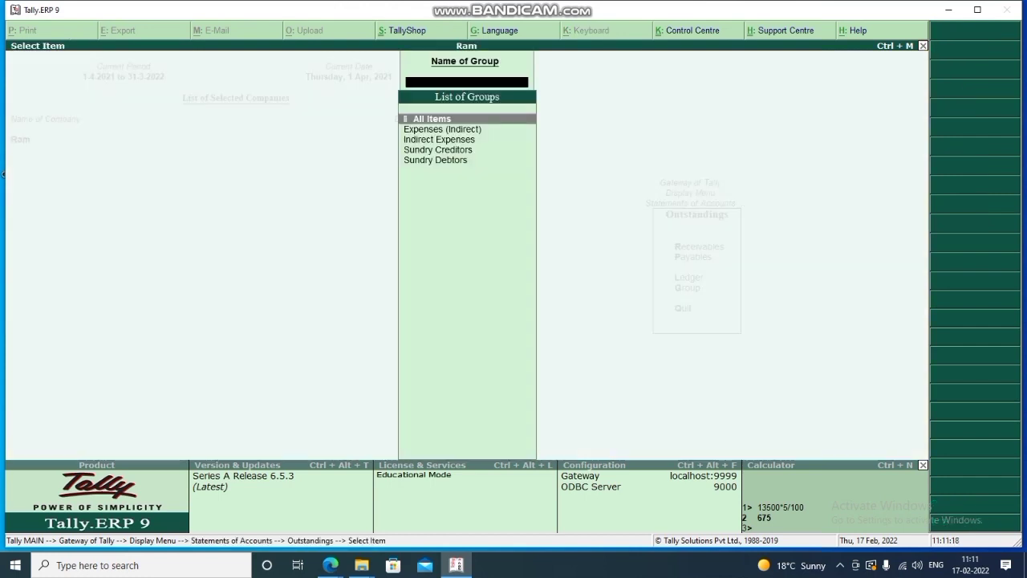
key(Down)
key(Down)
key(Down)
key(Return)
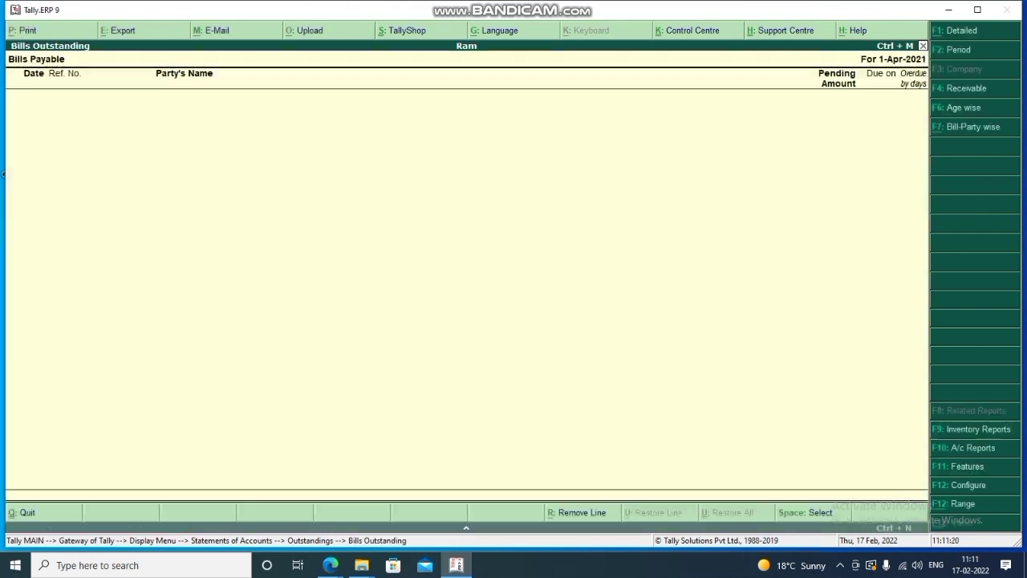